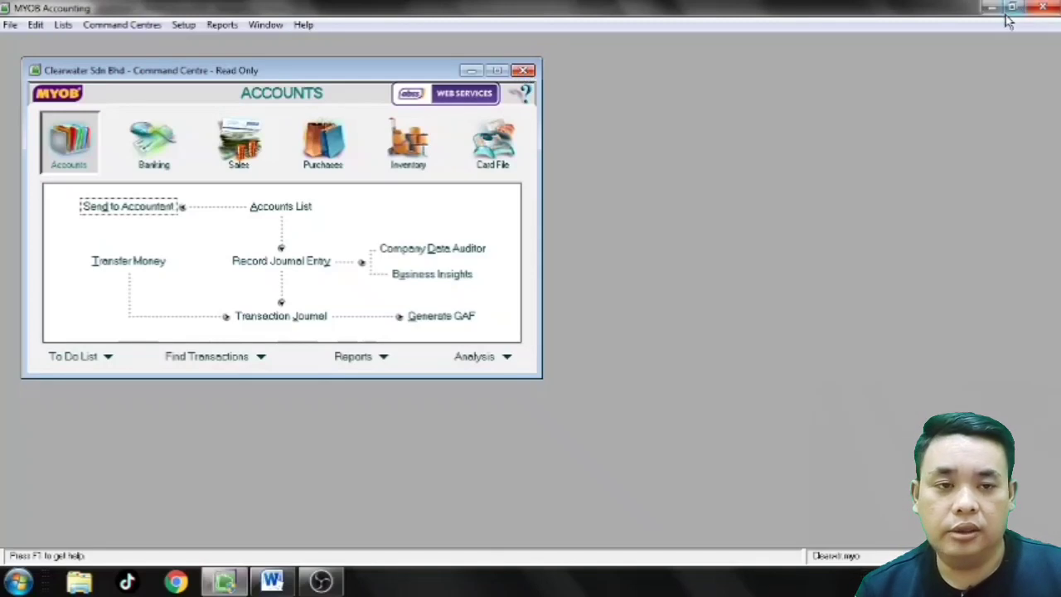
- Exit the open Clearwater Sdn Bhd company file and relaunch MYOB Accounting v23
{"action": "left_click", "coordinate": [9, 26]}
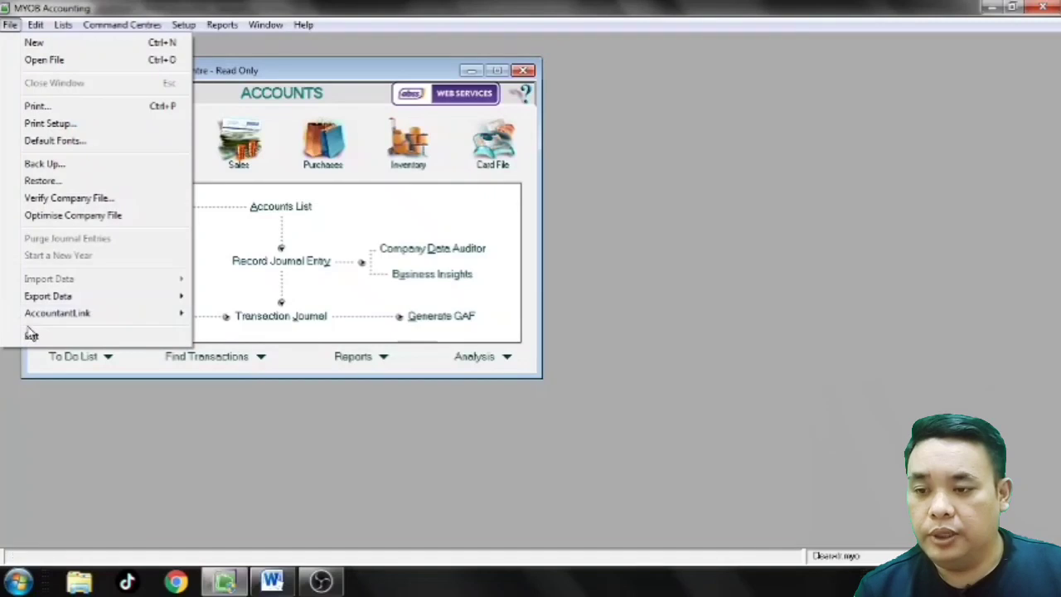
{"action": "left_click", "coordinate": [30, 336]}
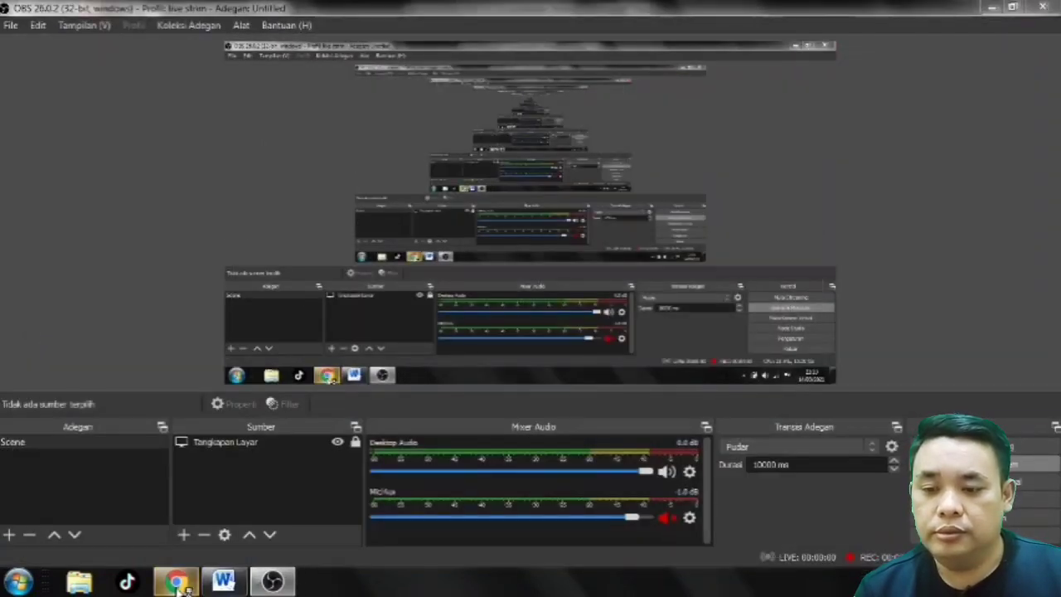
{"action": "left_click", "coordinate": [222, 582]}
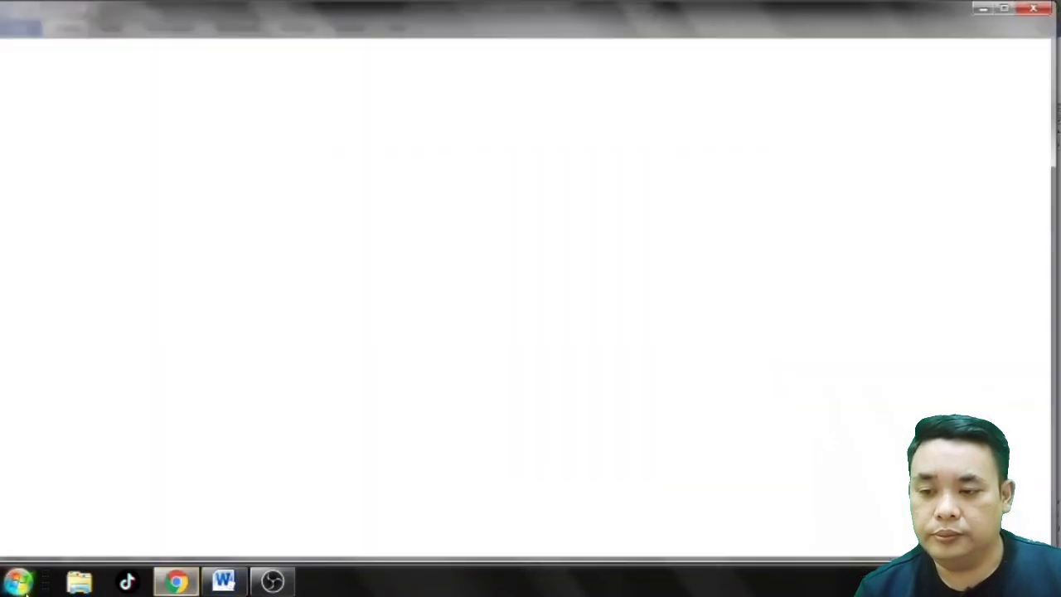
{"action": "left_click", "coordinate": [19, 582]}
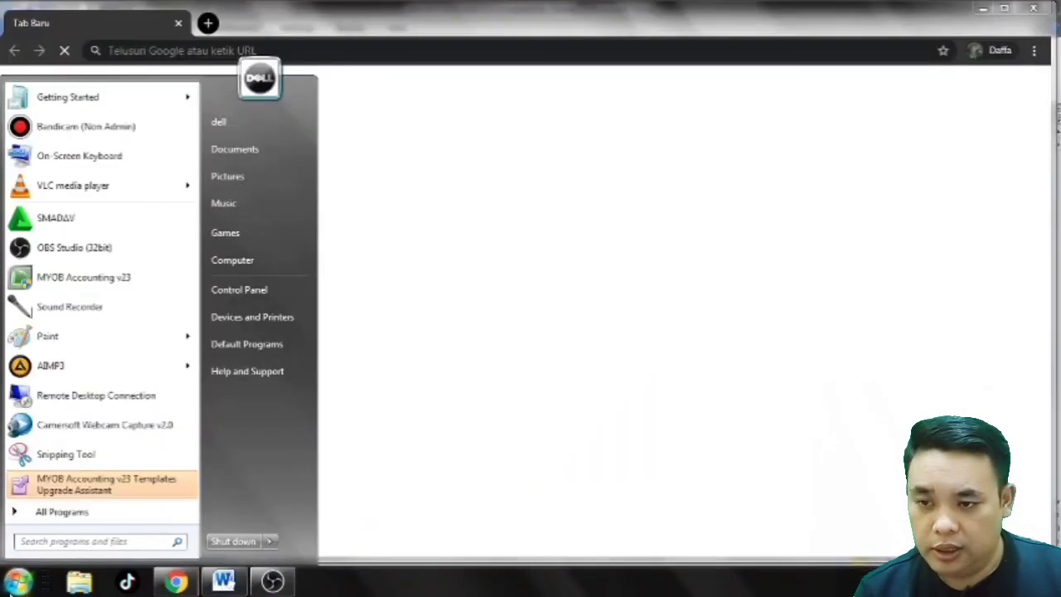
{"action": "left_click", "coordinate": [114, 278]}
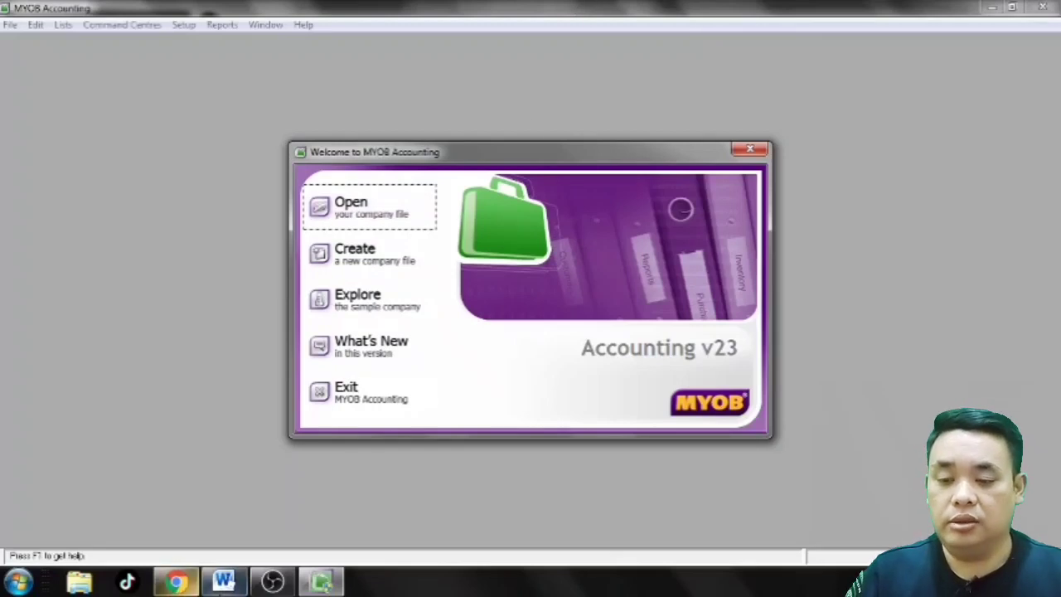
- Read the introduction of chapter BAB I in the Word document, and return to the MYOB welcome window
{"action": "left_click", "coordinate": [226, 584]}
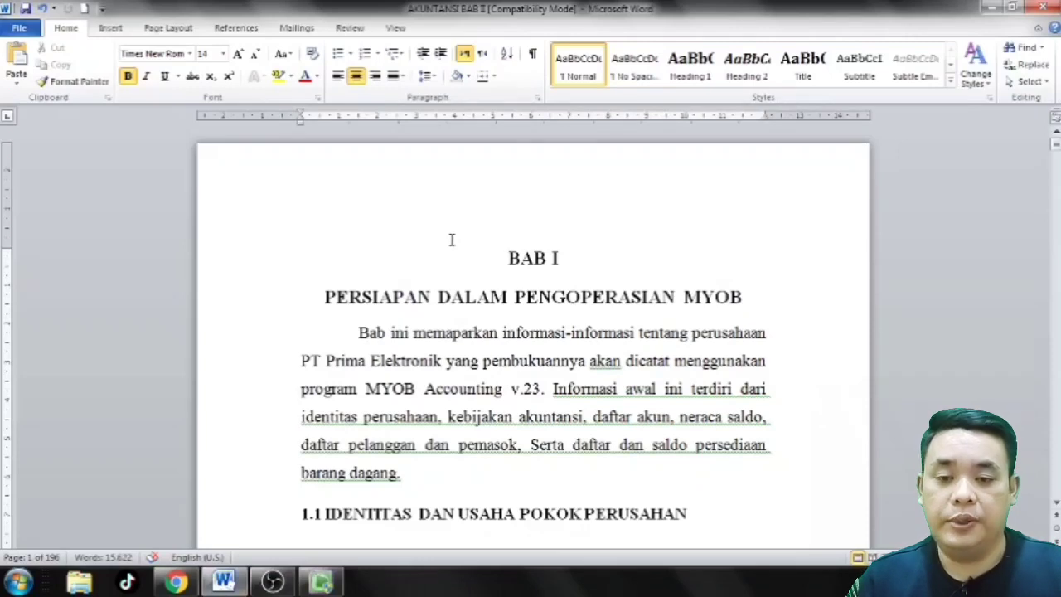
{"action": "scroll", "coordinate": [424, 238], "scroll_direction": "down", "scroll_amount": 1}
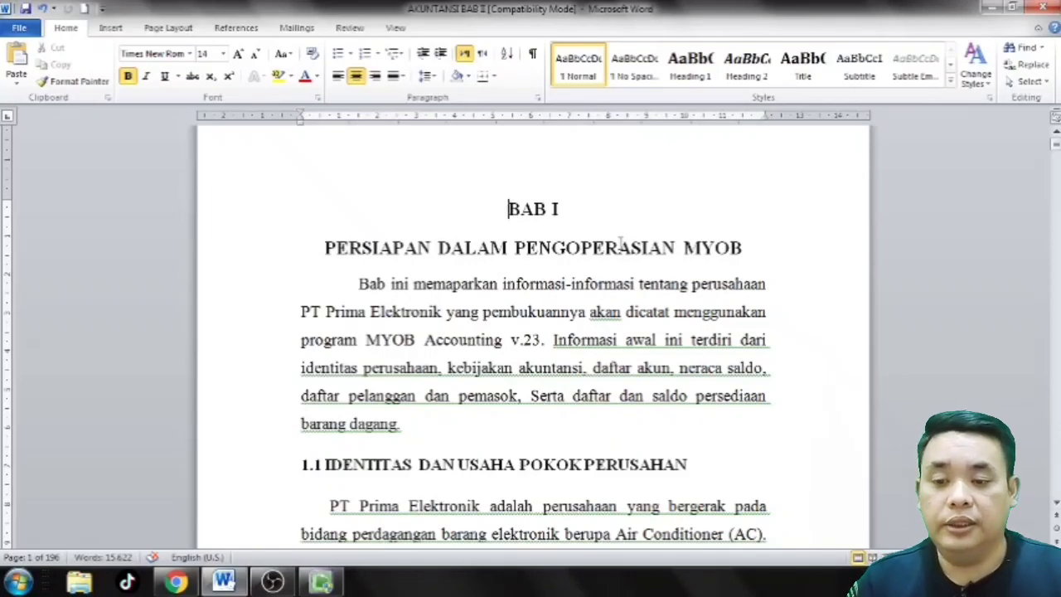
{"action": "scroll", "coordinate": [617, 239], "scroll_direction": "down", "scroll_amount": 1}
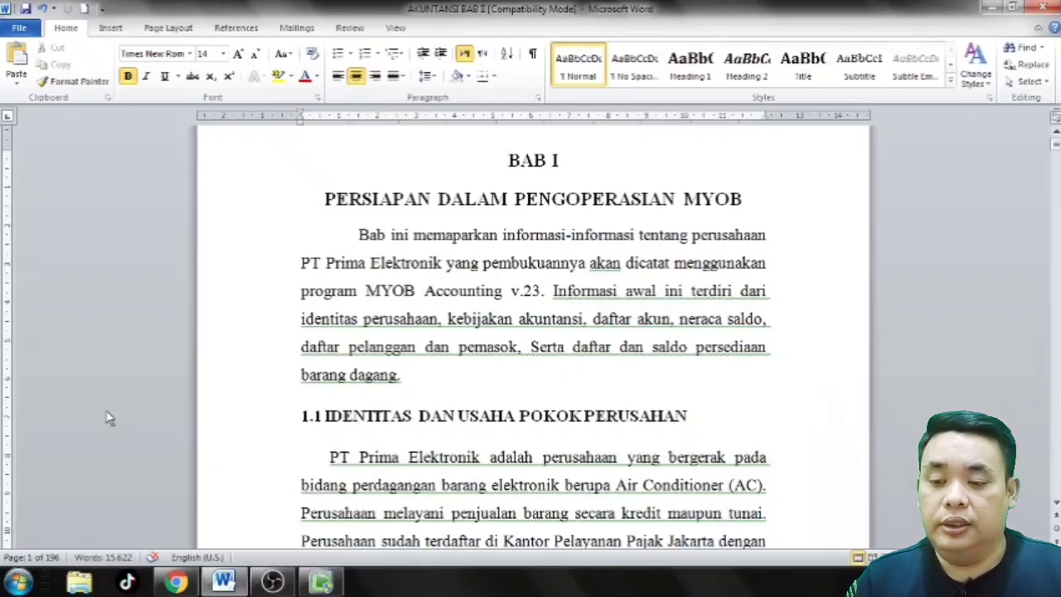
{"action": "left_click", "coordinate": [315, 584]}
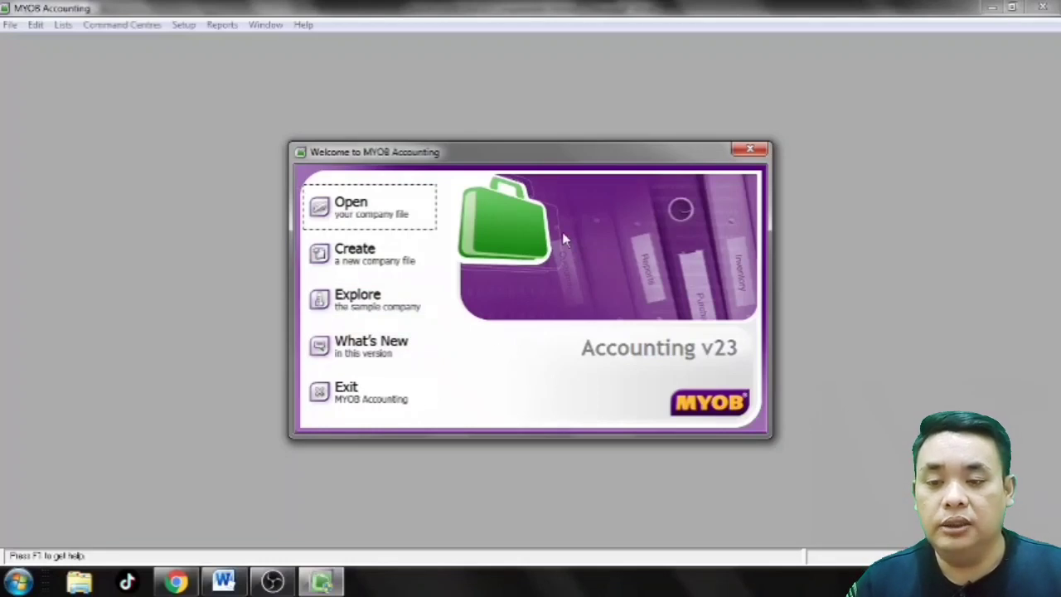
- Start creating a new company file and advance to the Company Information page, leaving the serial number empty
{"action": "left_click", "coordinate": [337, 253]}
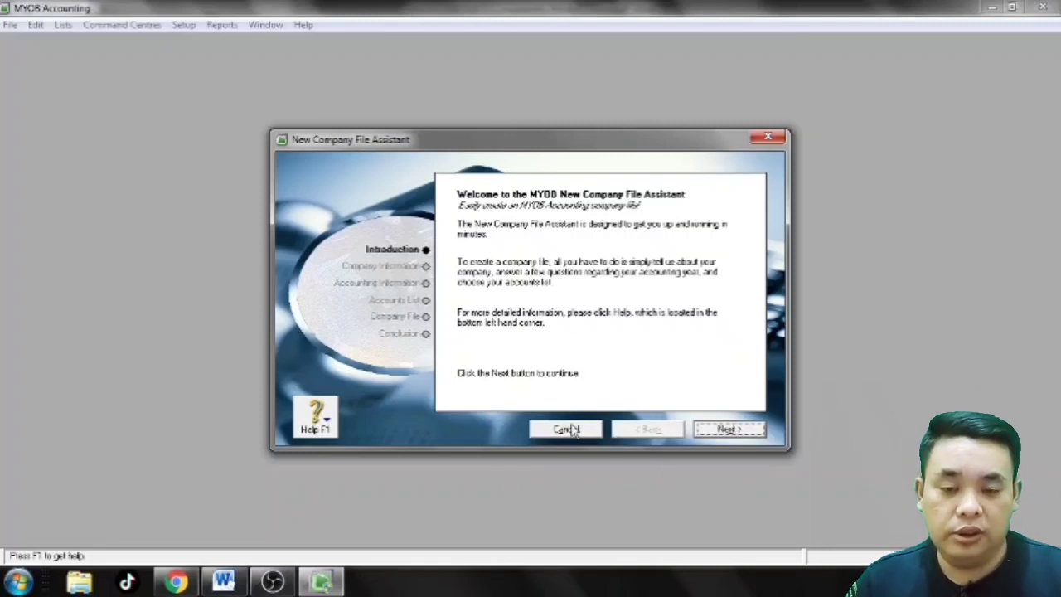
{"action": "left_click", "coordinate": [727, 429]}
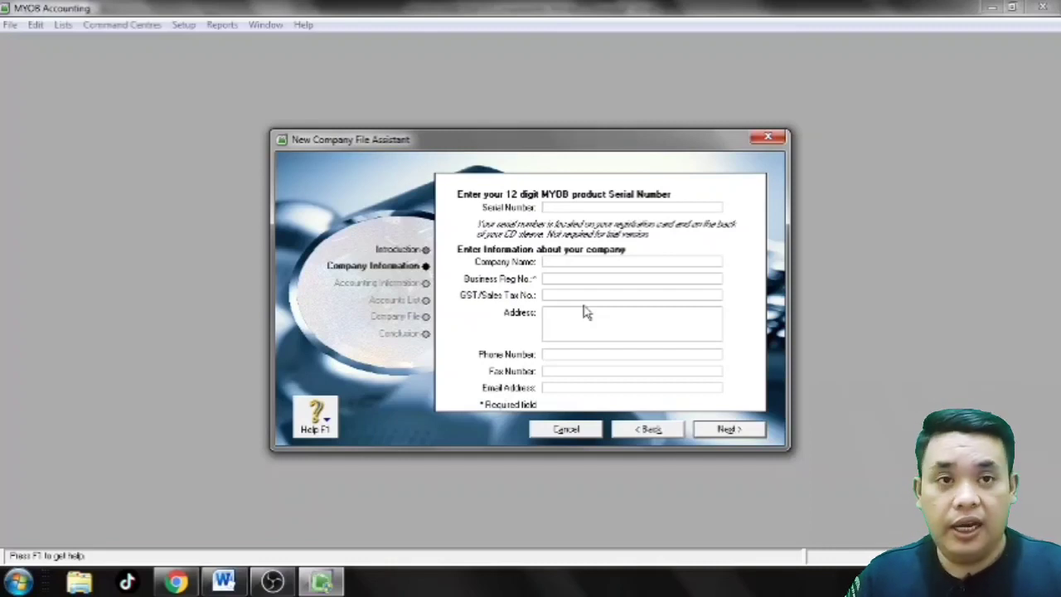
{"action": "key", "text": "Tab"}
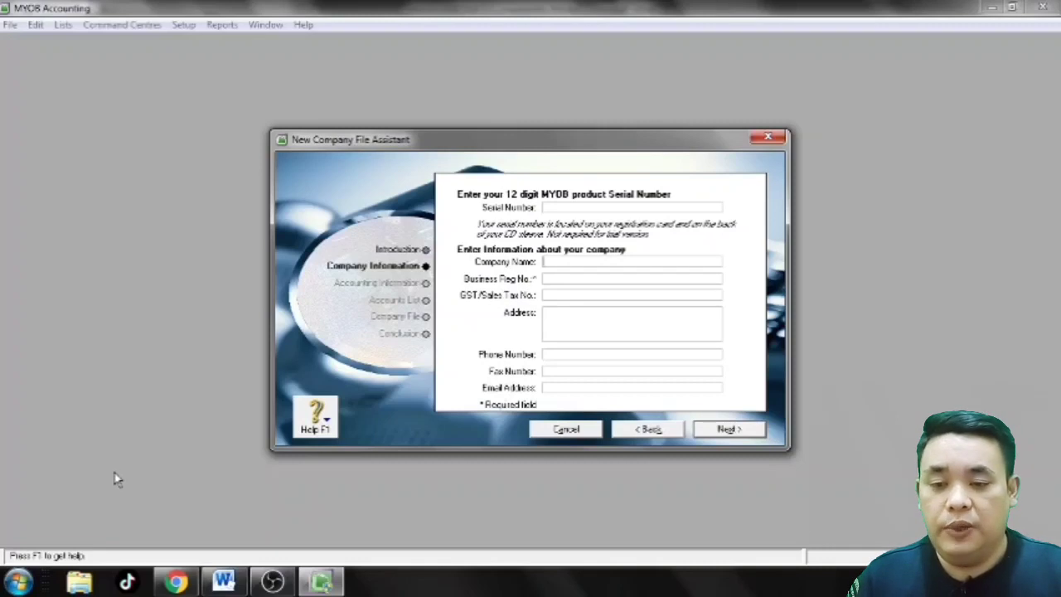
- Consult the company identity section in the Word document and enter PT. PRIMA ELEKTRONIK as the company name in MYOB
{"action": "left_click", "coordinate": [222, 580]}
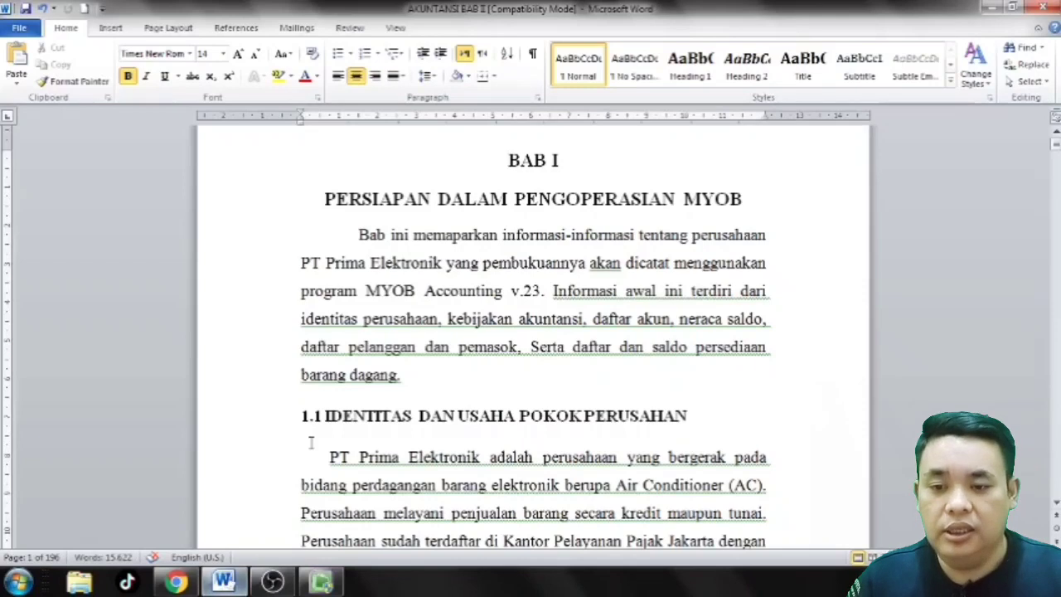
{"action": "scroll", "coordinate": [310, 441], "scroll_direction": "down", "scroll_amount": 1}
{"action": "scroll", "coordinate": [311, 443], "scroll_direction": "down", "scroll_amount": 2}
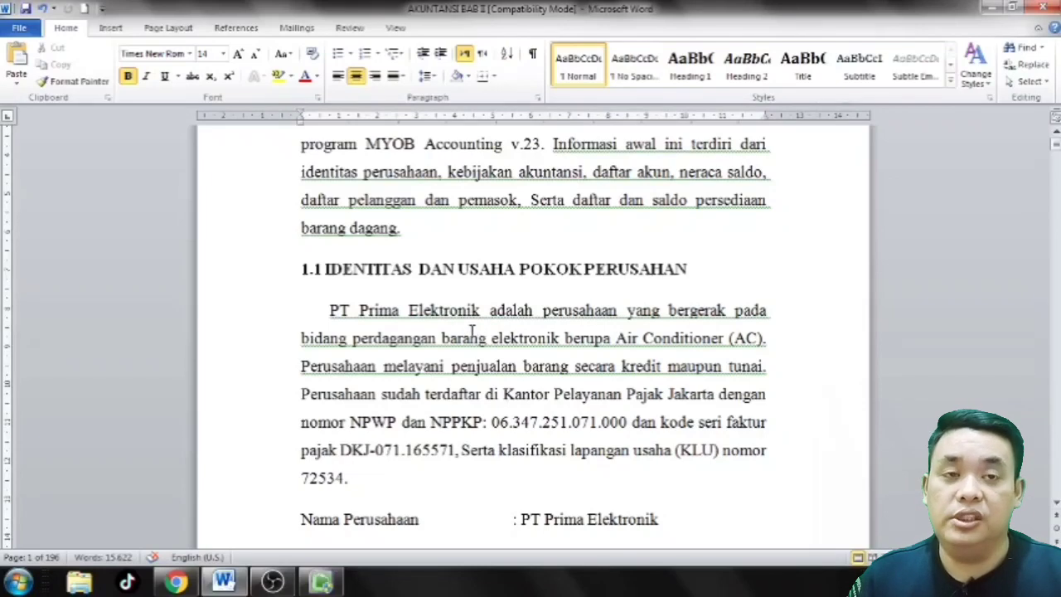
{"action": "scroll", "coordinate": [544, 358], "scroll_direction": "down", "scroll_amount": 2}
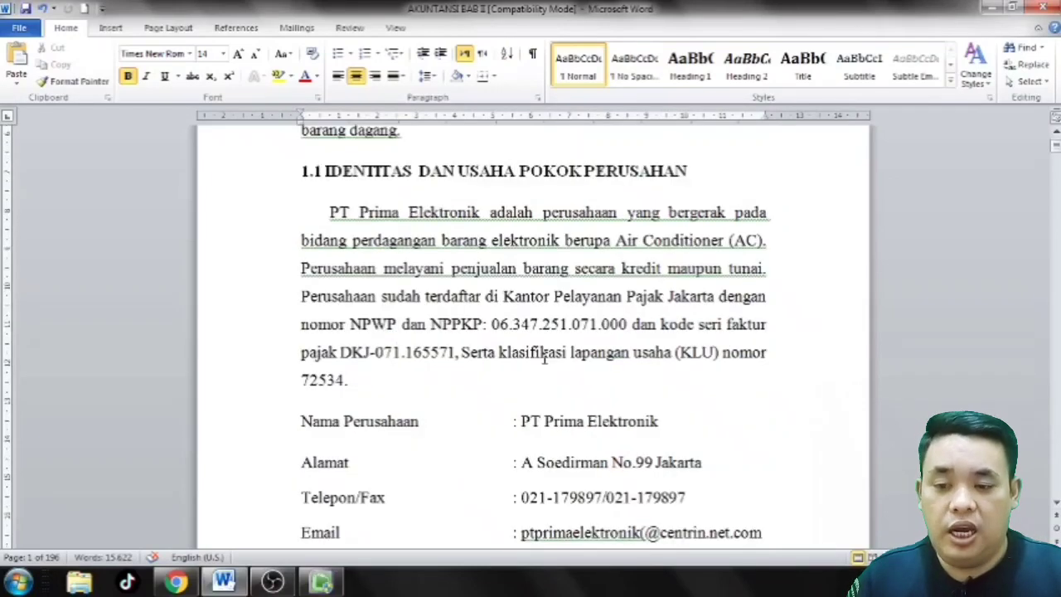
{"action": "scroll", "coordinate": [544, 358], "scroll_direction": "down", "scroll_amount": 1}
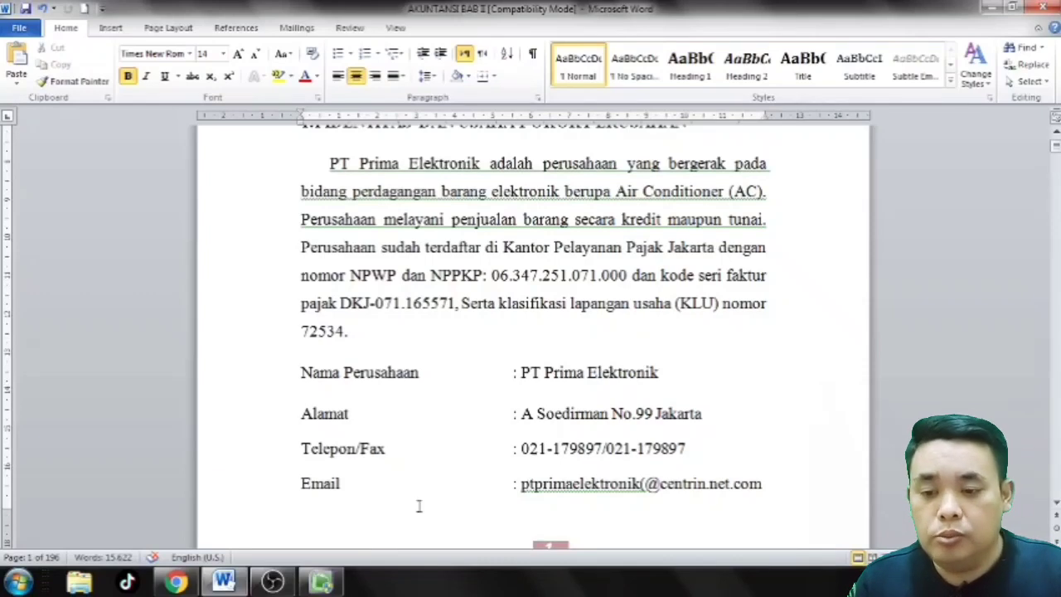
{"action": "left_click", "coordinate": [322, 582]}
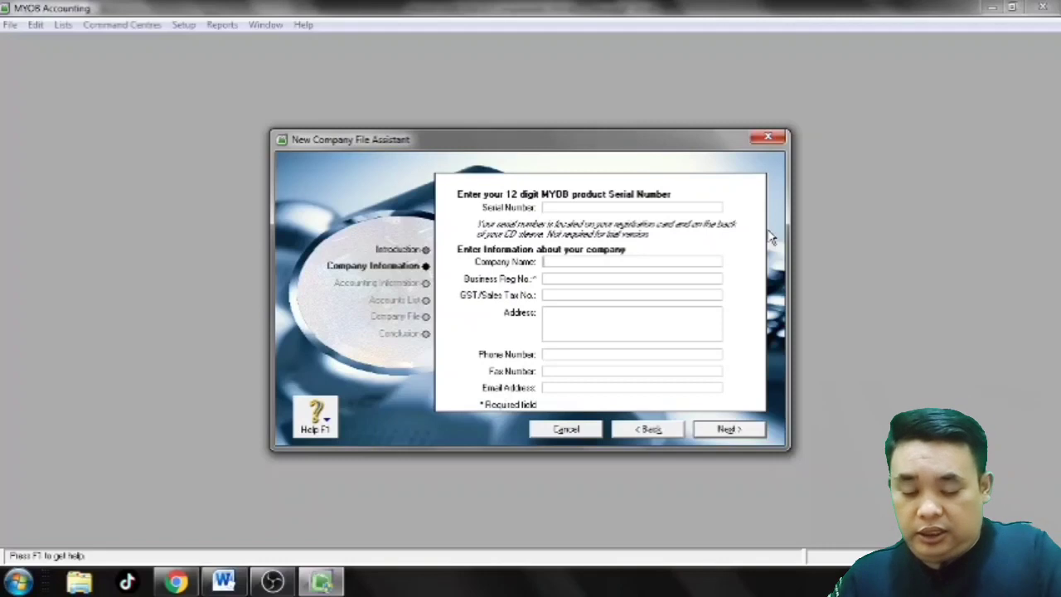
{"action": "type", "text": "PT. "}
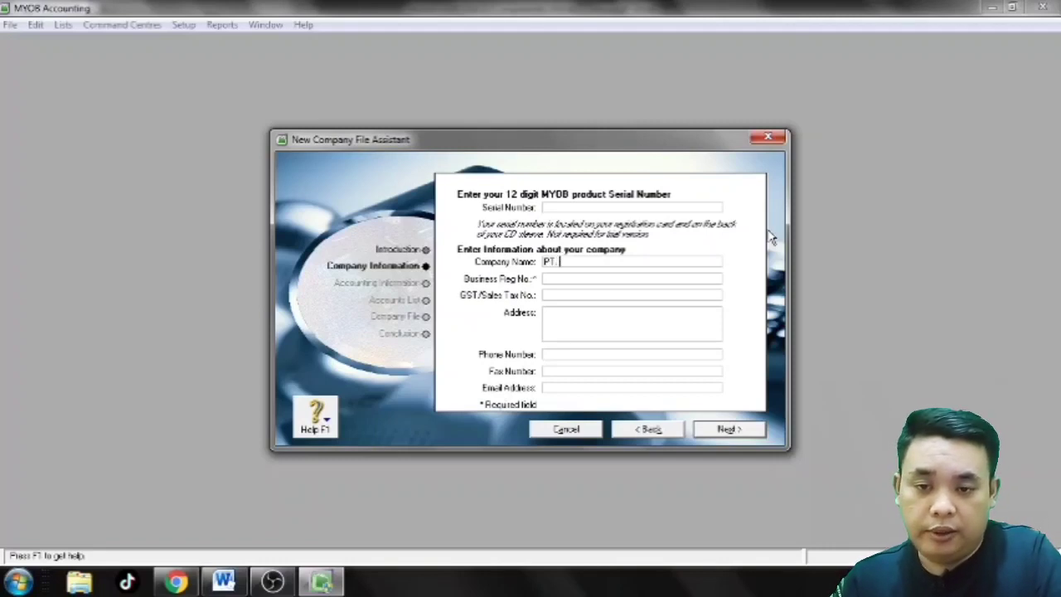
{"action": "type", "text": "PRIMA E"}
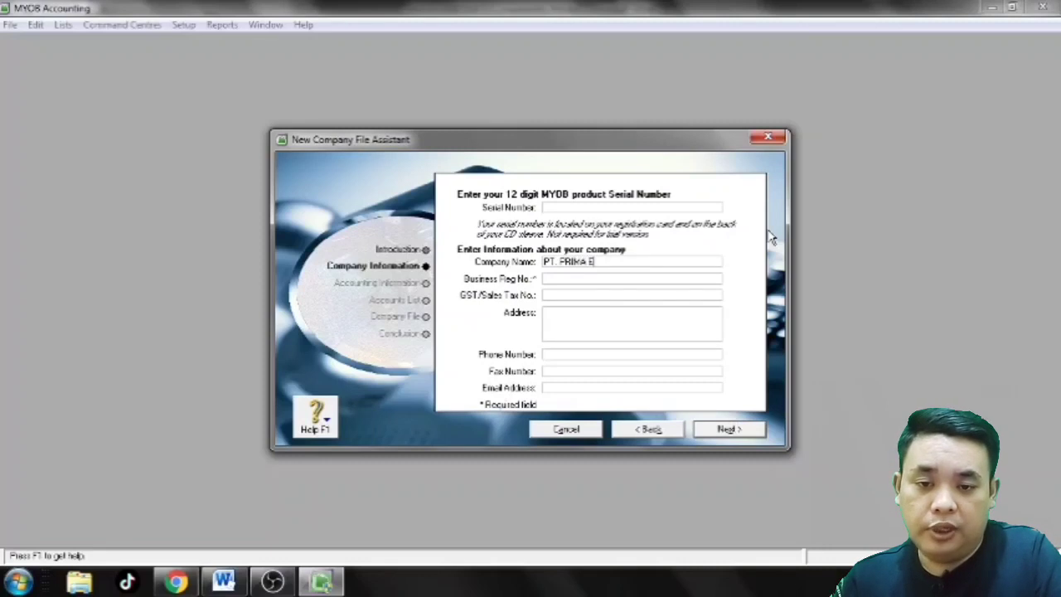
{"action": "type", "text": "LEKTRONIK"}
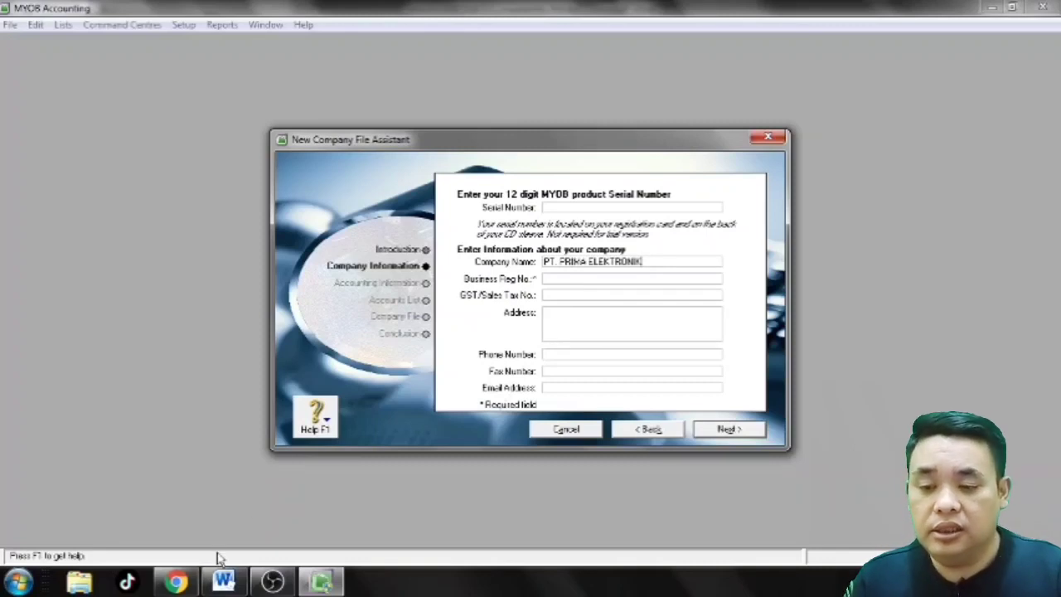
- Copy the company's NPWP number from the Word document into the Business Reg No. field in MYOB
{"action": "left_click", "coordinate": [223, 582]}
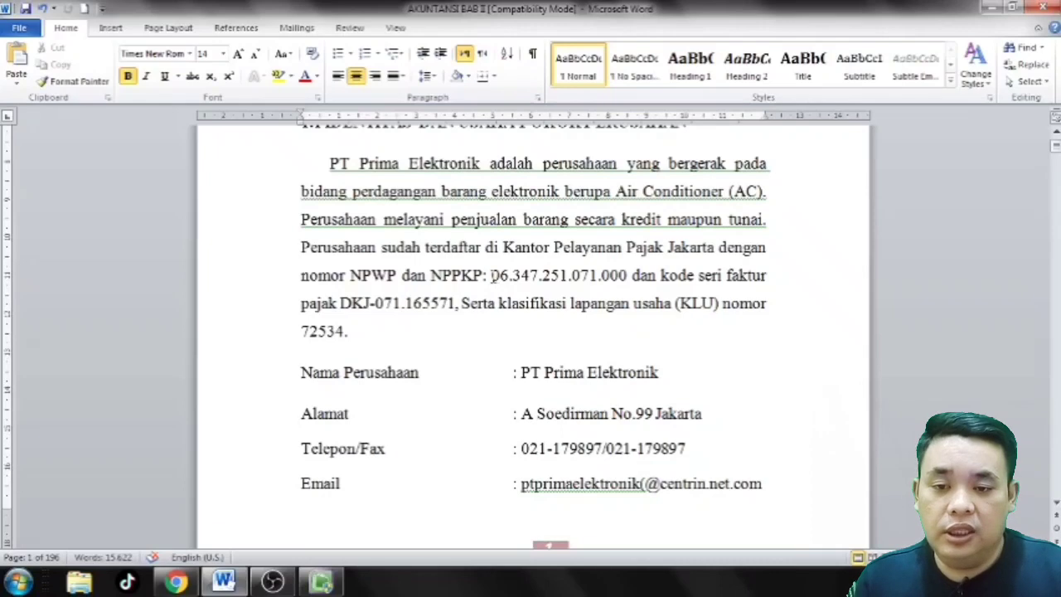
{"action": "left_click_drag", "start_coordinate": [492, 276], "coordinate": [604, 276]}
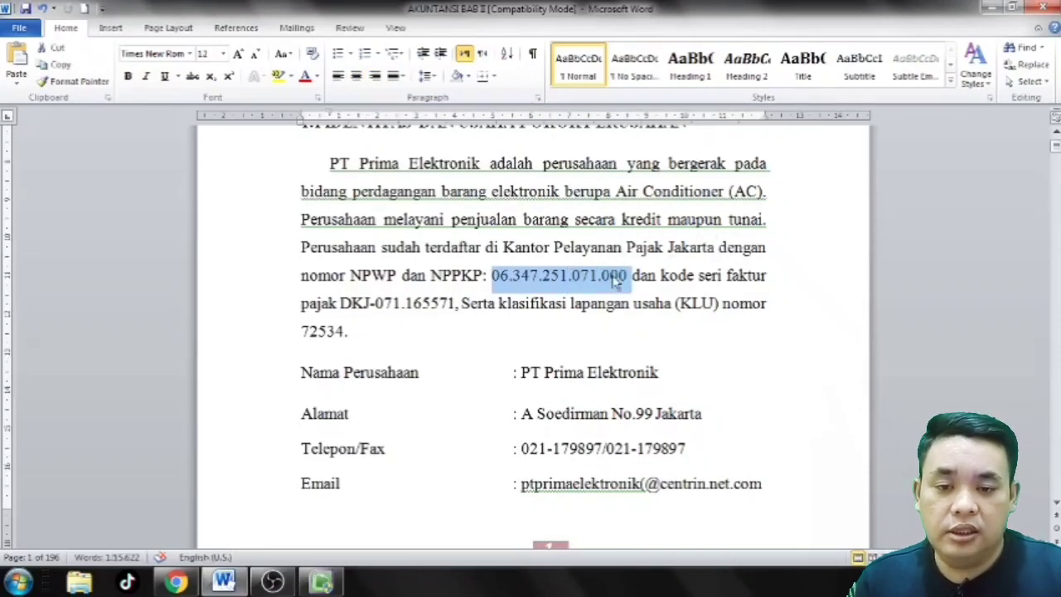
{"action": "right_click", "coordinate": [616, 280]}
{"action": "left_click", "coordinate": [651, 305]}
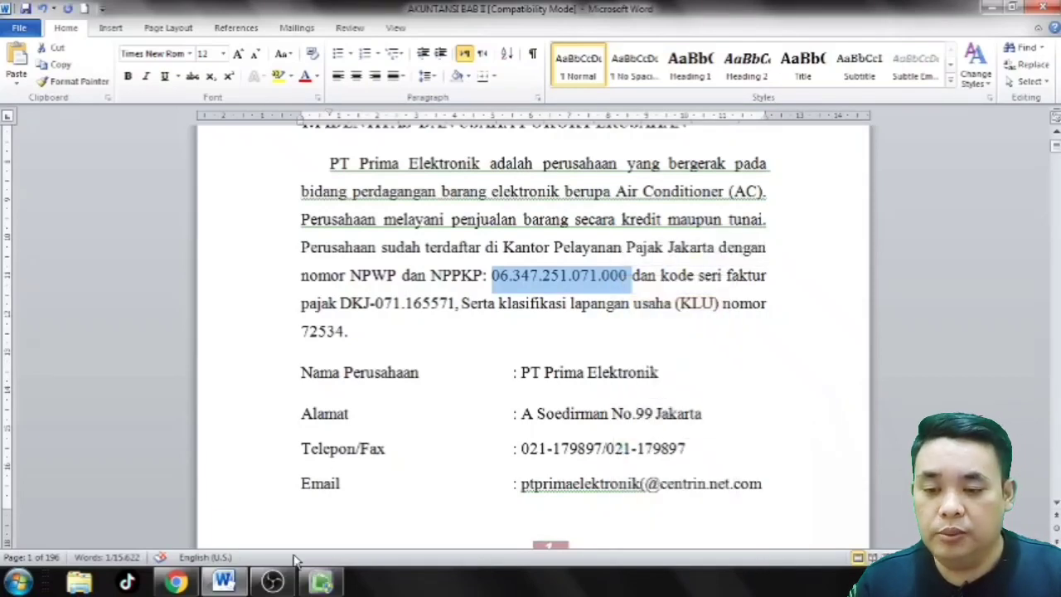
{"action": "left_click", "coordinate": [322, 582]}
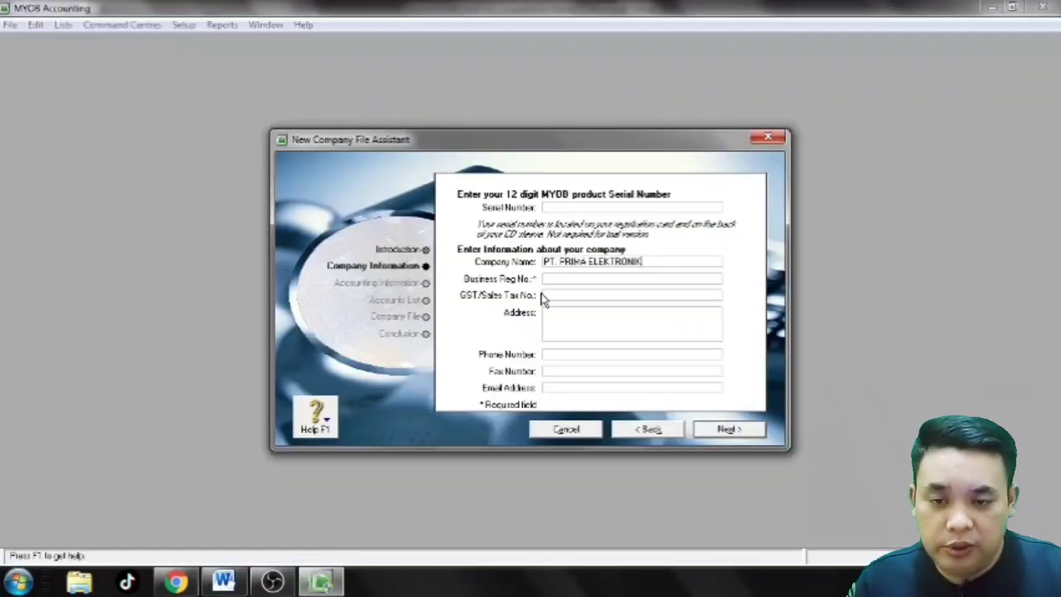
{"action": "left_click", "coordinate": [545, 280]}
{"action": "right_click", "coordinate": [547, 284]}
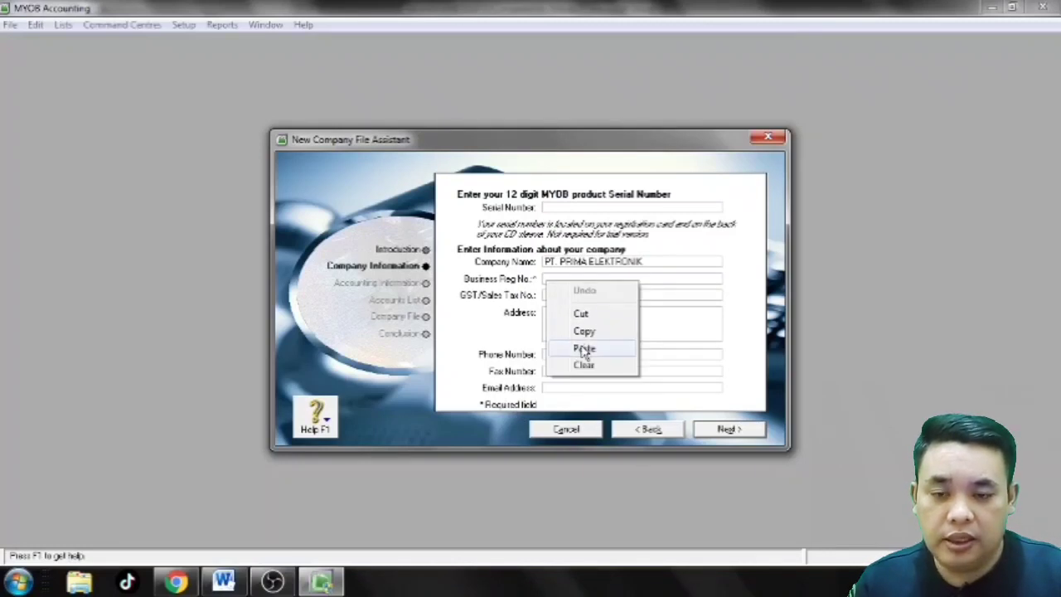
{"action": "left_click", "coordinate": [584, 349]}
- Copy the tax invoice serial code from the Word document into the GST/Sales Tax No. field in MYOB
{"action": "left_click", "coordinate": [551, 296]}
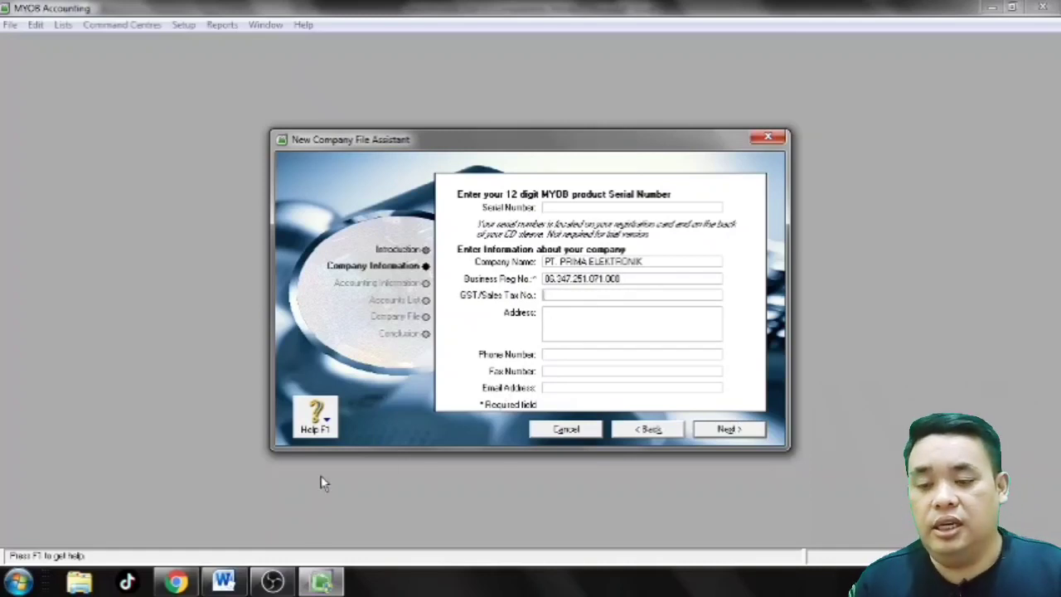
{"action": "left_click", "coordinate": [223, 583]}
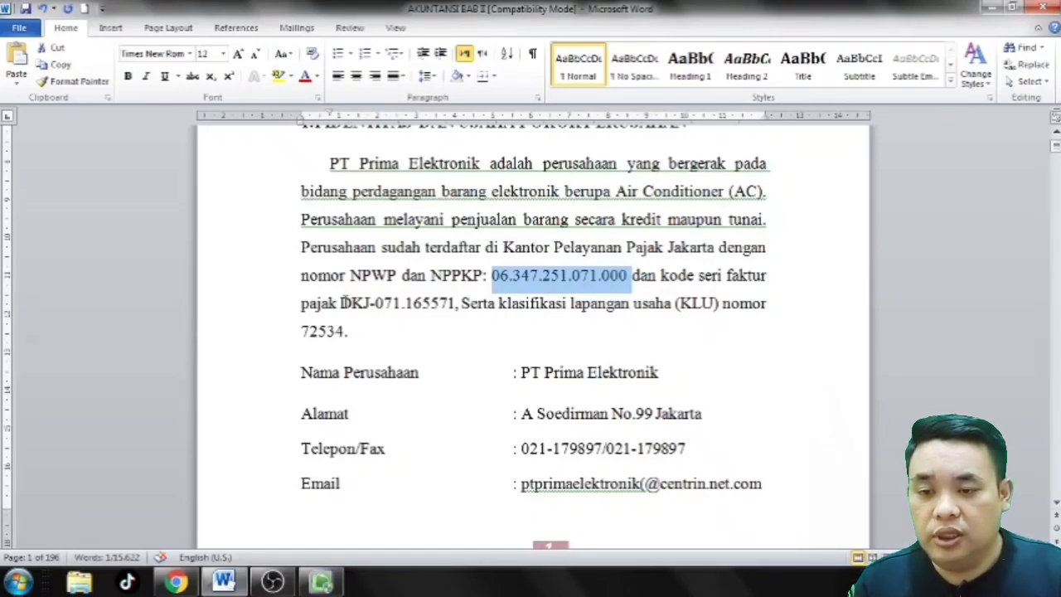
{"action": "left_click_drag", "start_coordinate": [341, 303], "coordinate": [441, 303]}
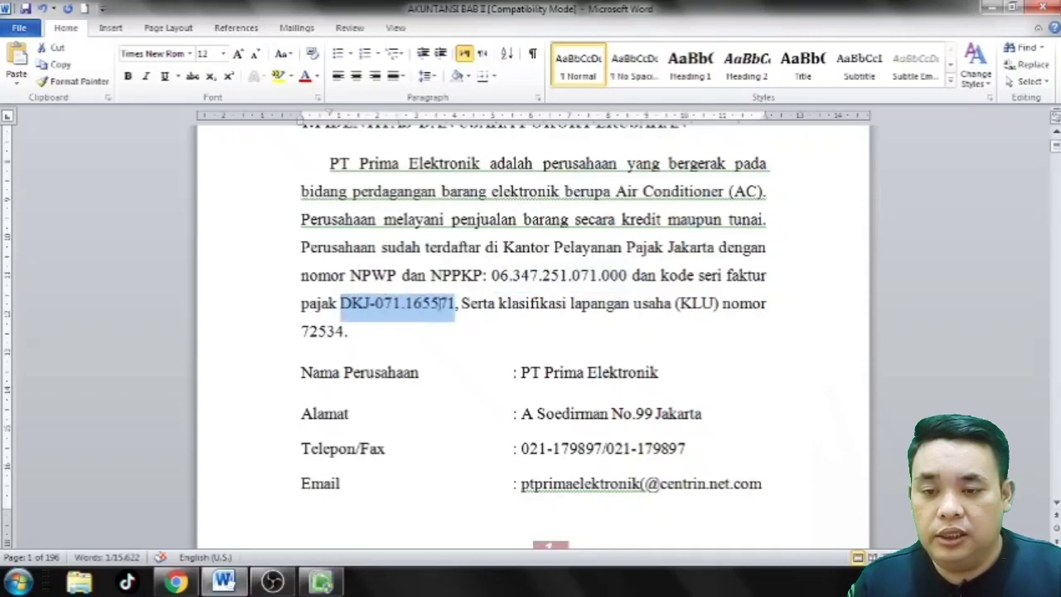
{"action": "right_click", "coordinate": [443, 303]}
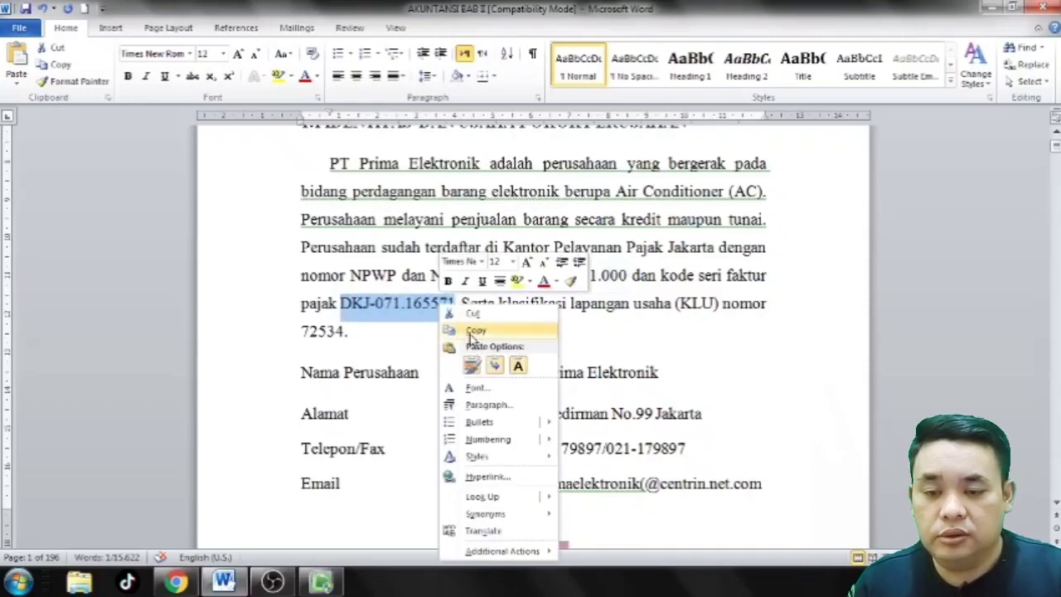
{"action": "left_click", "coordinate": [471, 334]}
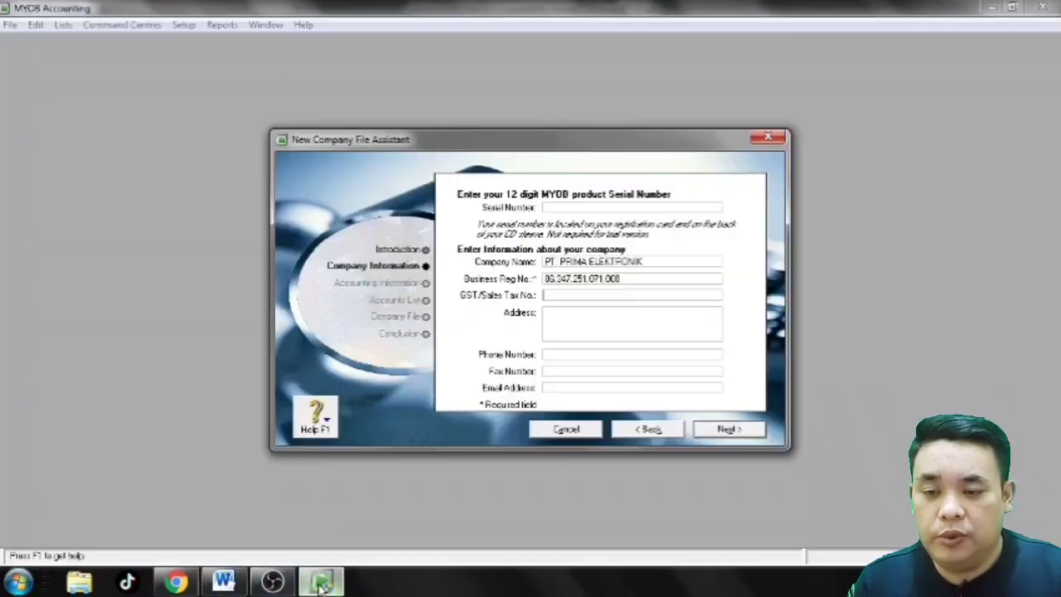
{"action": "left_click", "coordinate": [321, 582]}
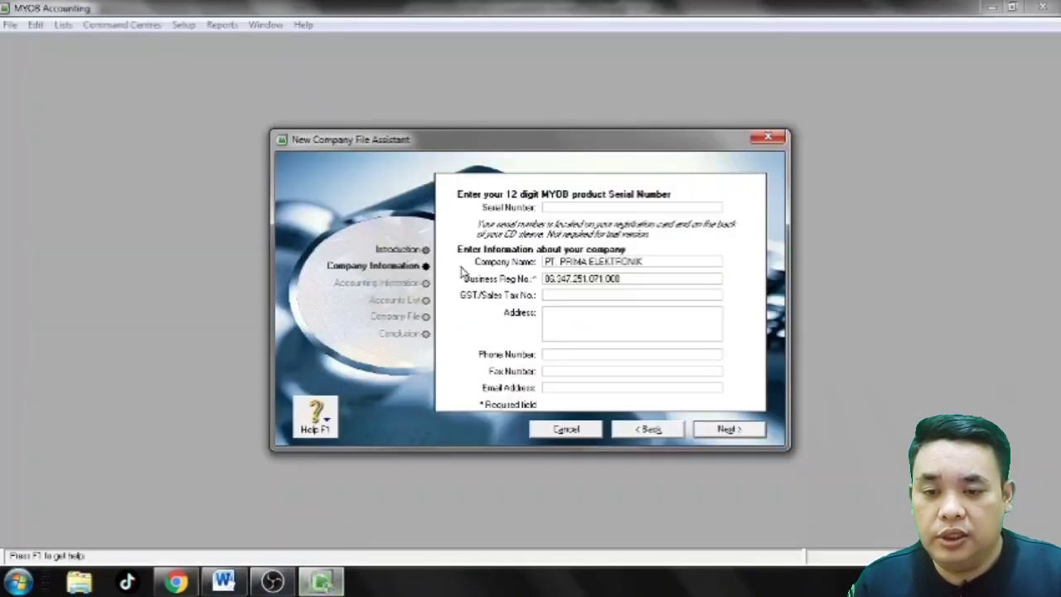
{"action": "right_click", "coordinate": [546, 295]}
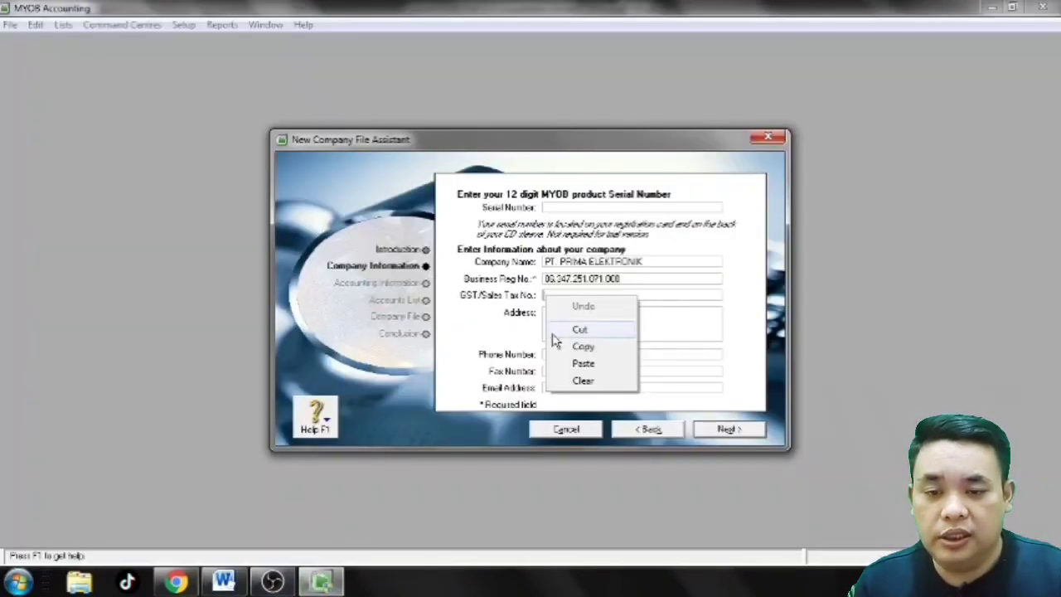
{"action": "left_click", "coordinate": [582, 363]}
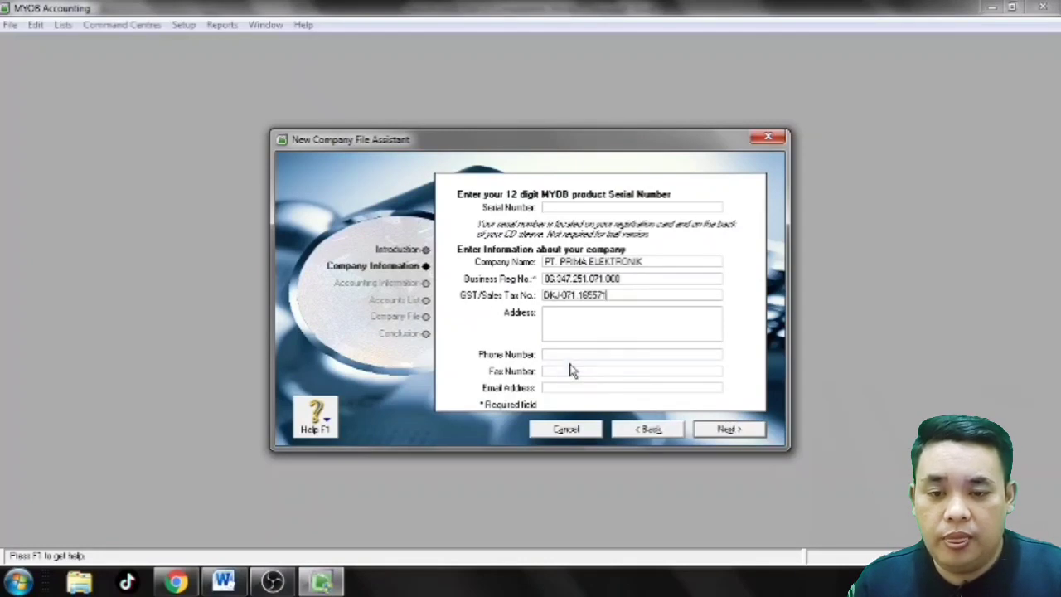
- Copy the company's address from the Alamat line of the Word document into the Address field in MYOB
{"action": "left_click", "coordinate": [546, 314]}
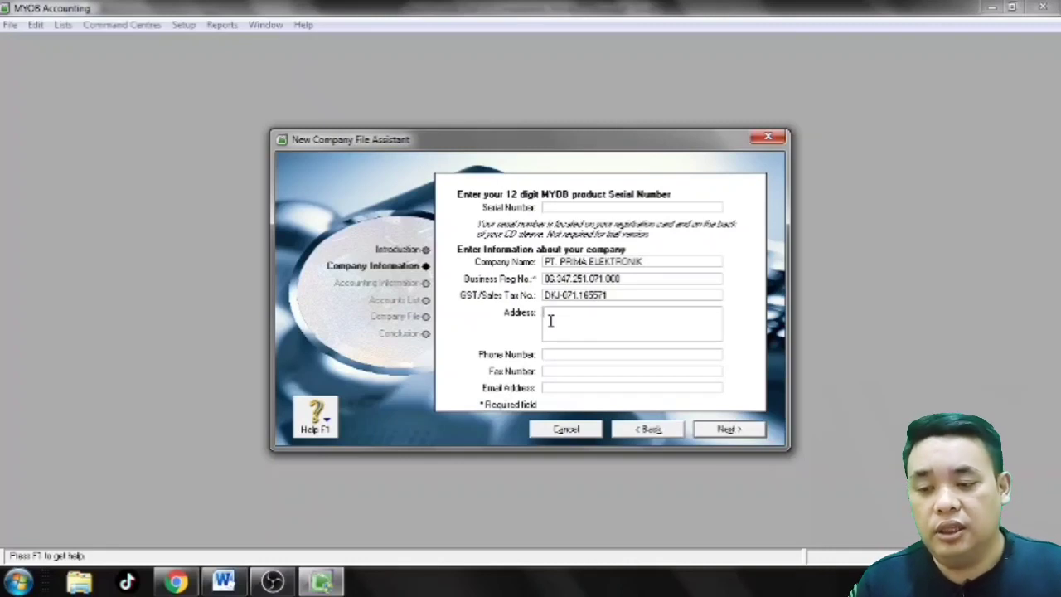
{"action": "left_click", "coordinate": [594, 315]}
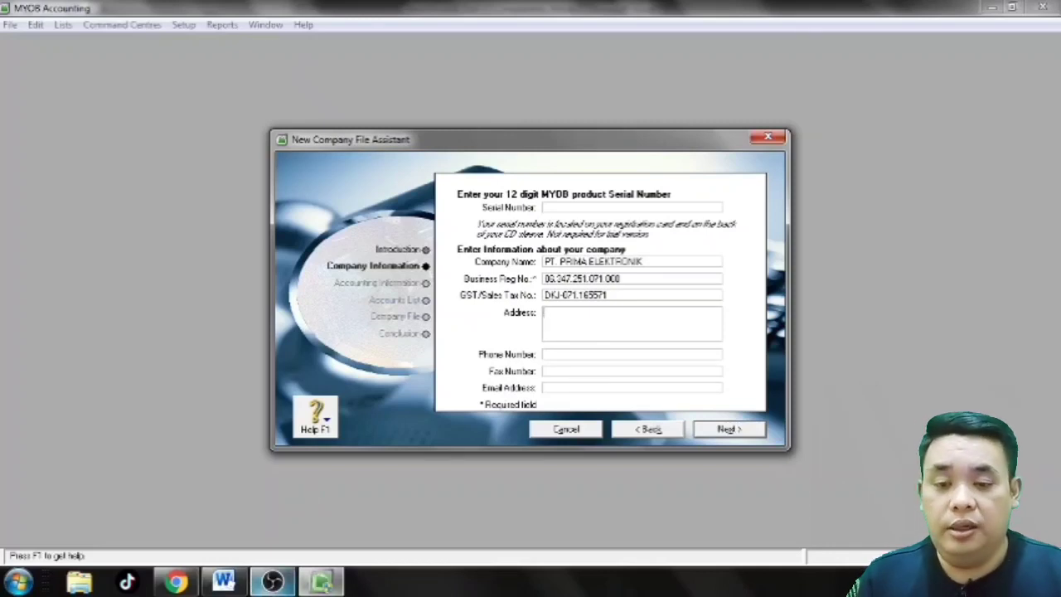
{"action": "left_click", "coordinate": [232, 584]}
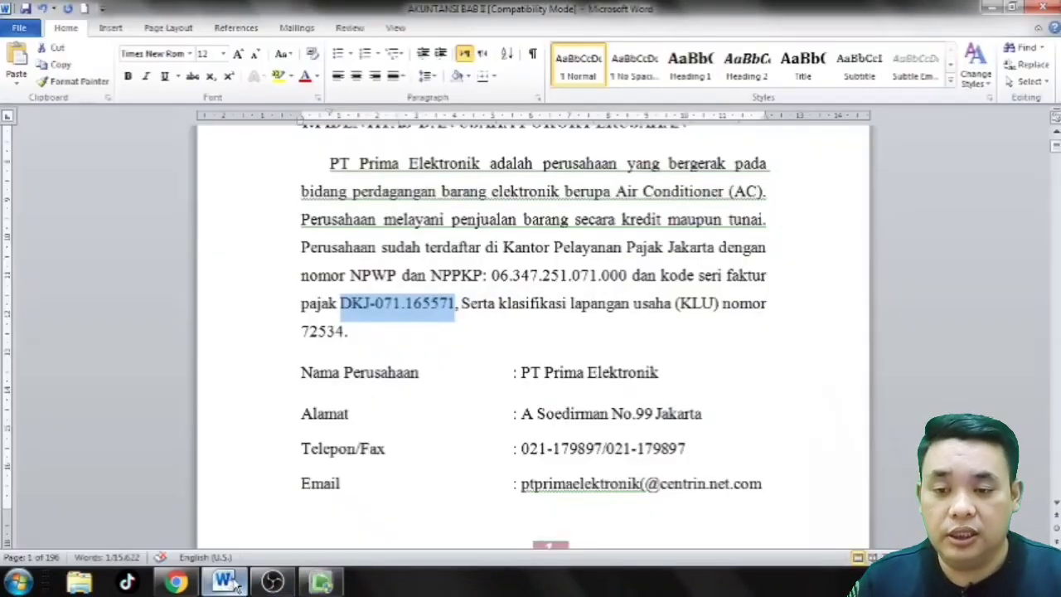
{"action": "scroll", "coordinate": [517, 266], "scroll_direction": "down", "scroll_amount": 1}
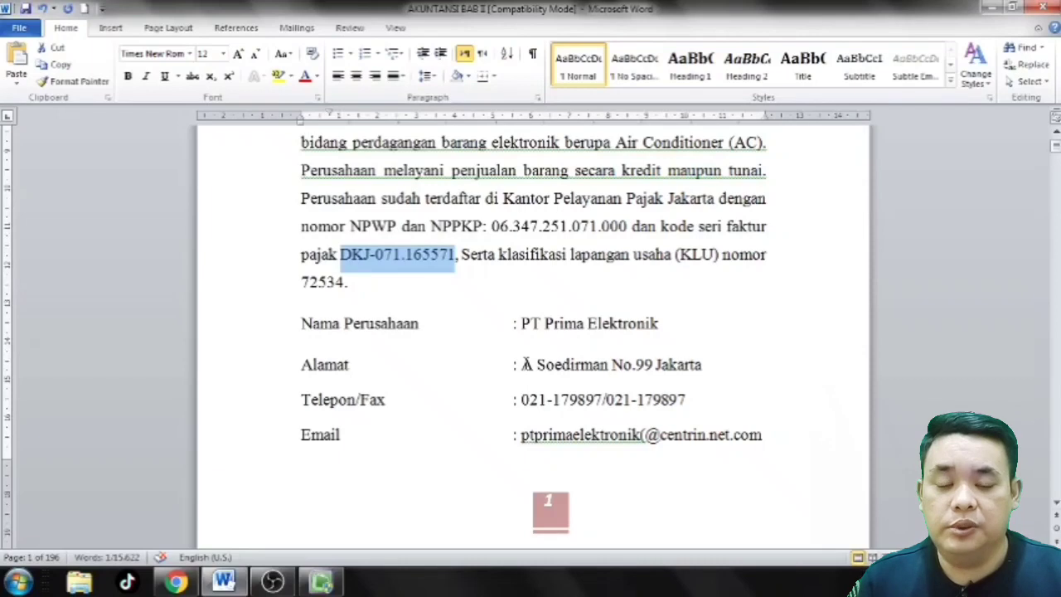
{"action": "left_click_drag", "start_coordinate": [522, 364], "coordinate": [677, 373]}
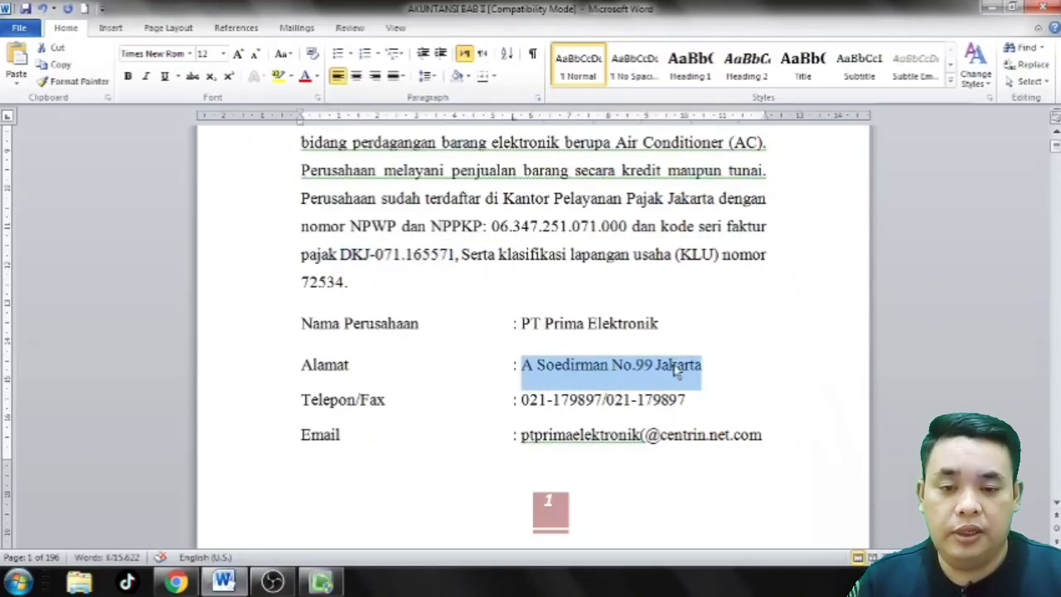
{"action": "right_click", "coordinate": [676, 372]}
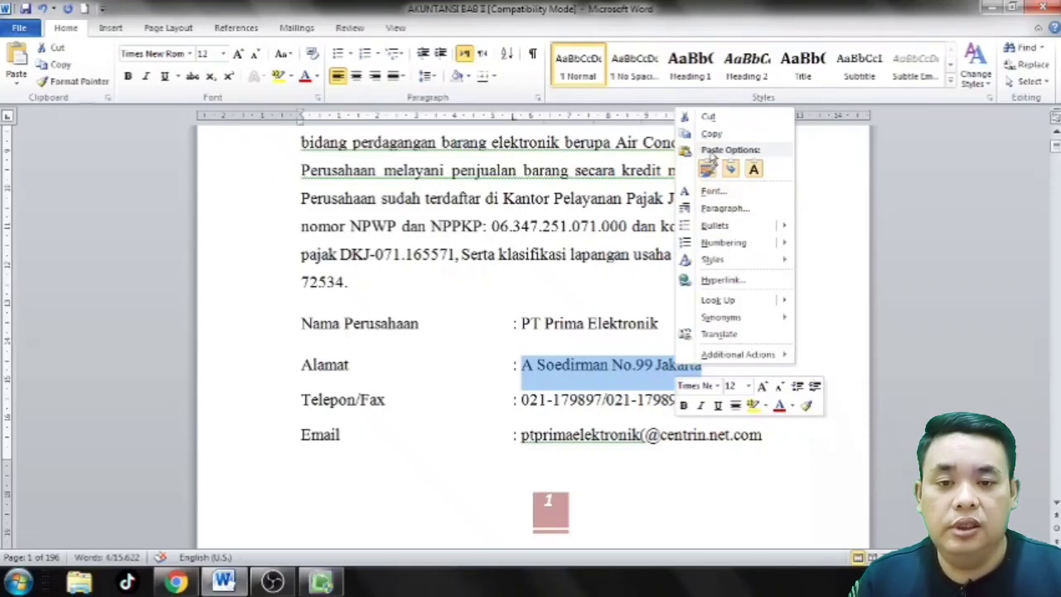
{"action": "left_click", "coordinate": [711, 134]}
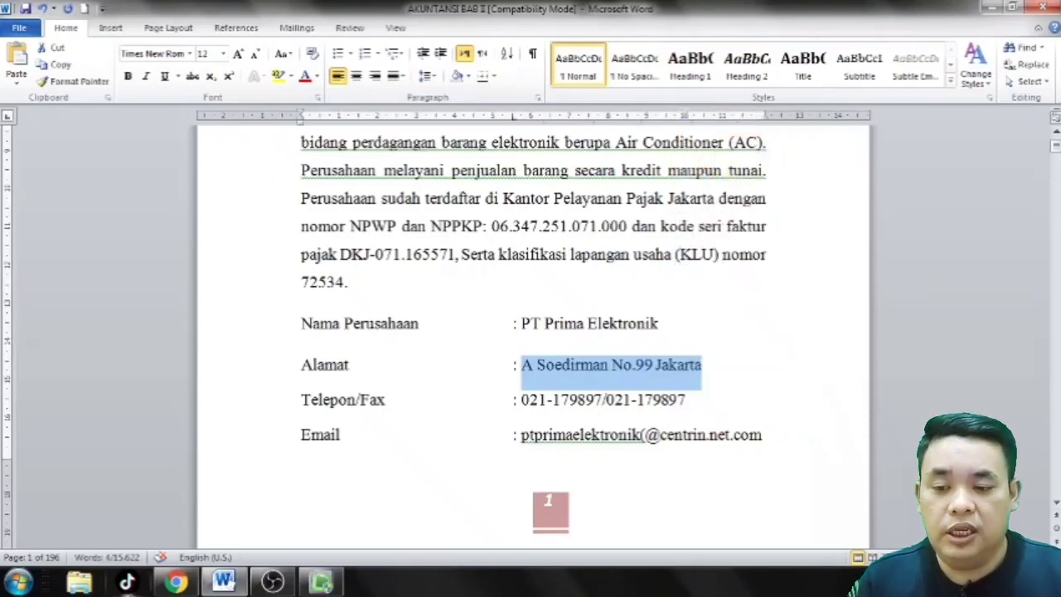
{"action": "left_click", "coordinate": [311, 582]}
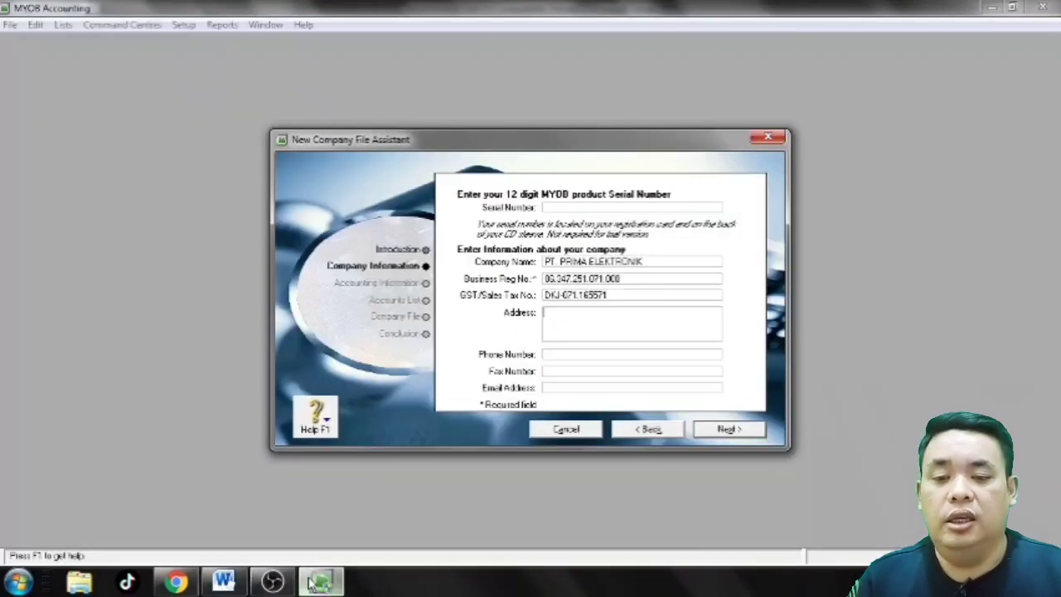
{"action": "right_click", "coordinate": [561, 317]}
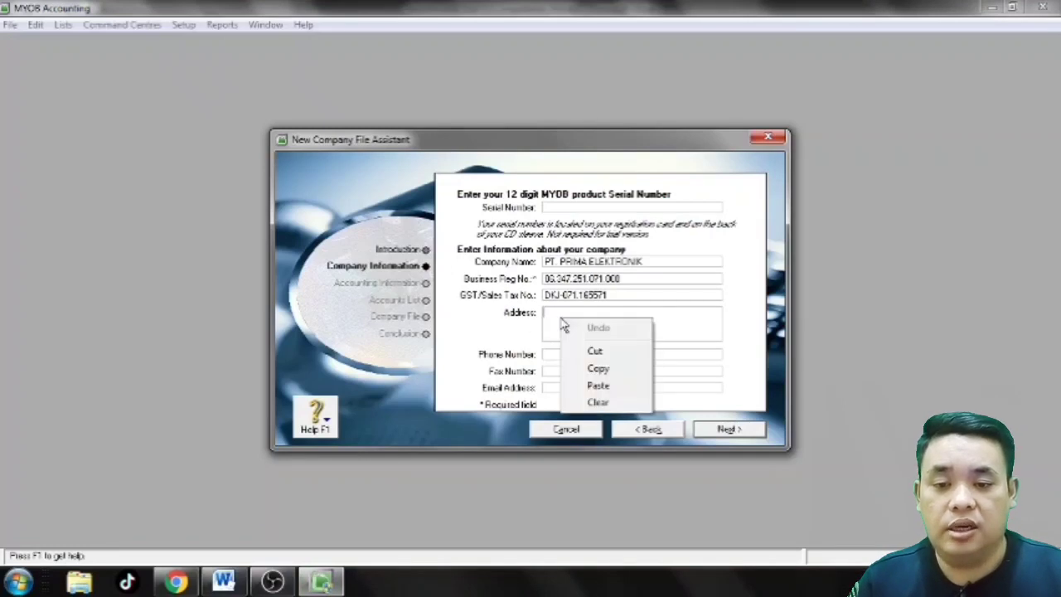
{"action": "left_click", "coordinate": [589, 372]}
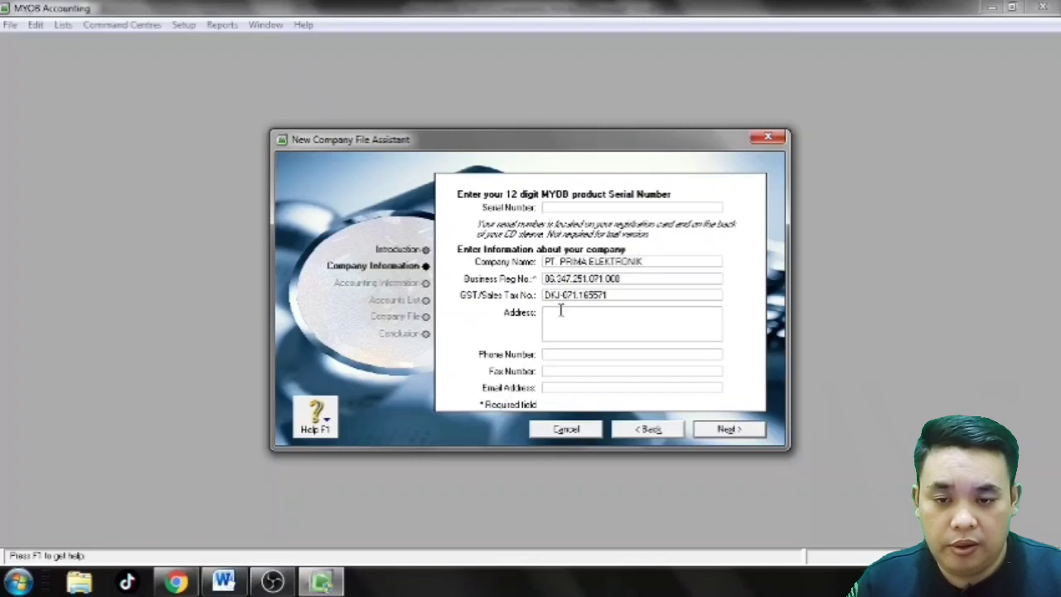
{"action": "right_click", "coordinate": [561, 310]}
{"action": "left_click", "coordinate": [588, 376]}
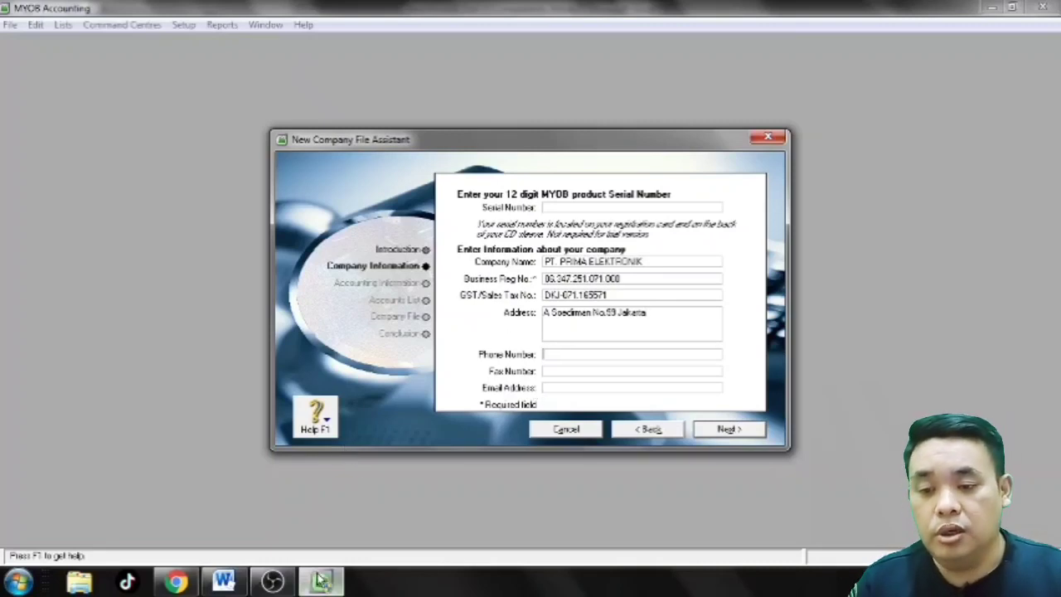
- Try to copy the whole Telepon/Fax entry from the Word document into the Phone Number field in MYOB
{"action": "left_click", "coordinate": [236, 583]}
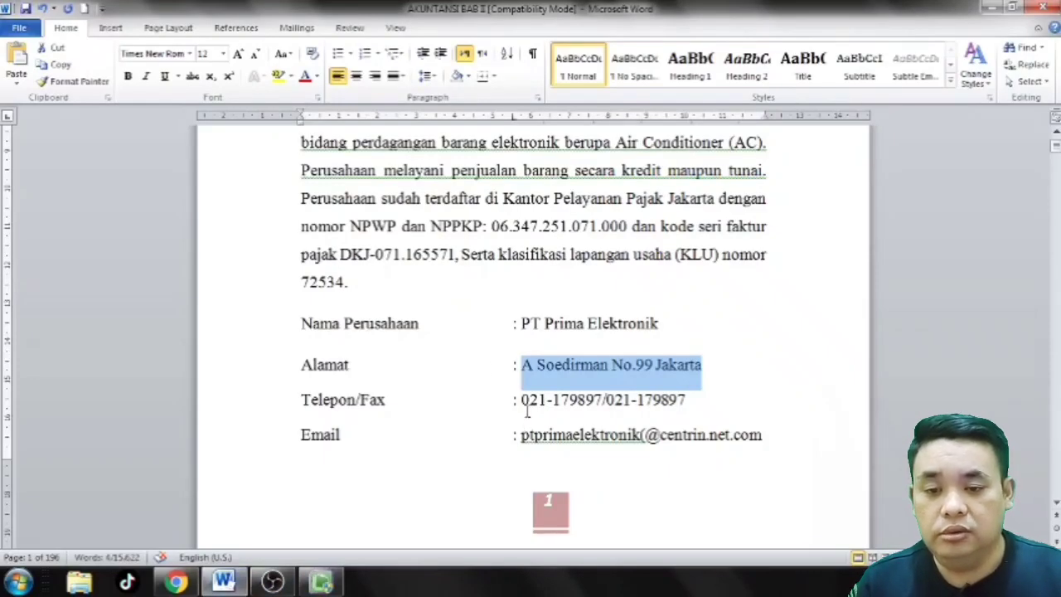
{"action": "left_click_drag", "start_coordinate": [521, 400], "coordinate": [640, 400]}
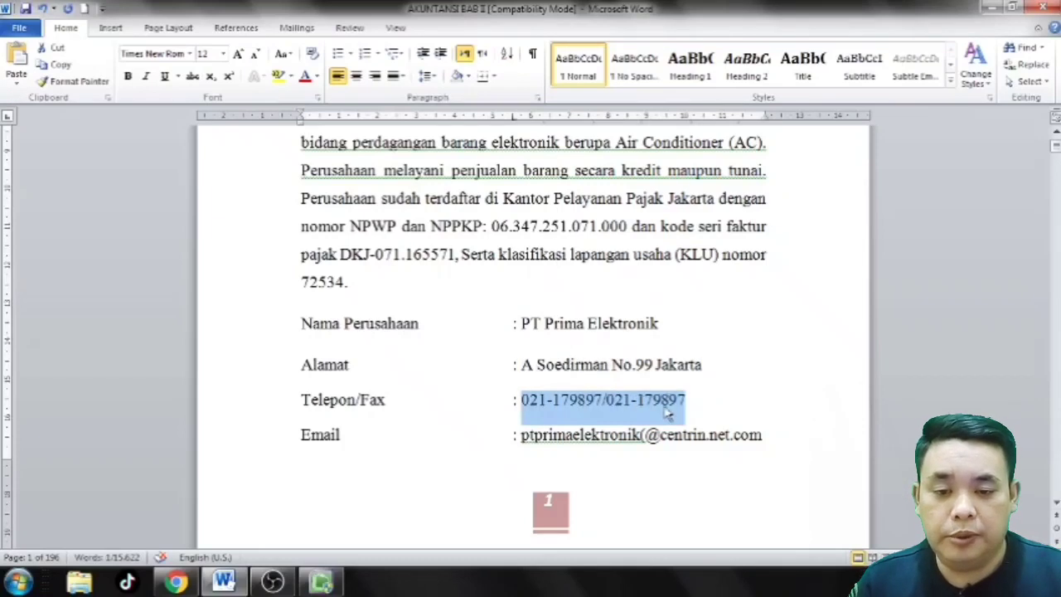
{"action": "right_click", "coordinate": [668, 409]}
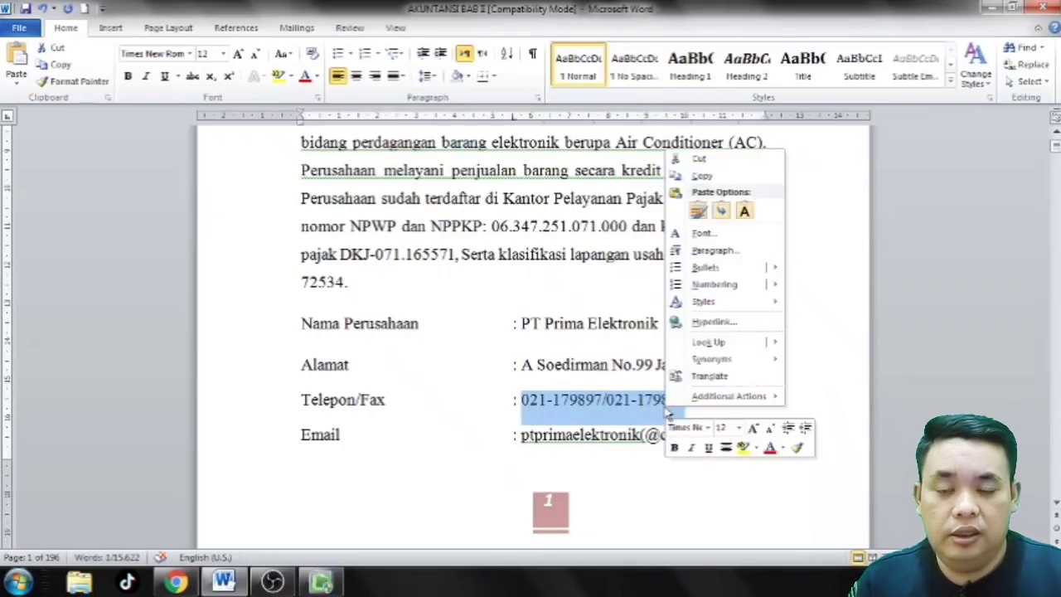
{"action": "left_click", "coordinate": [701, 177]}
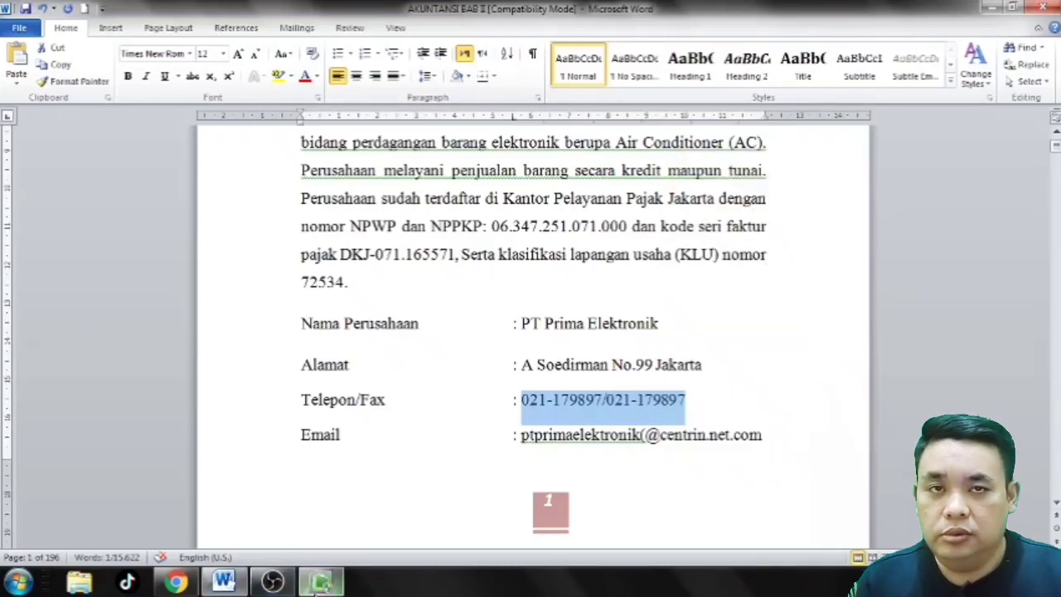
{"action": "left_click", "coordinate": [333, 585]}
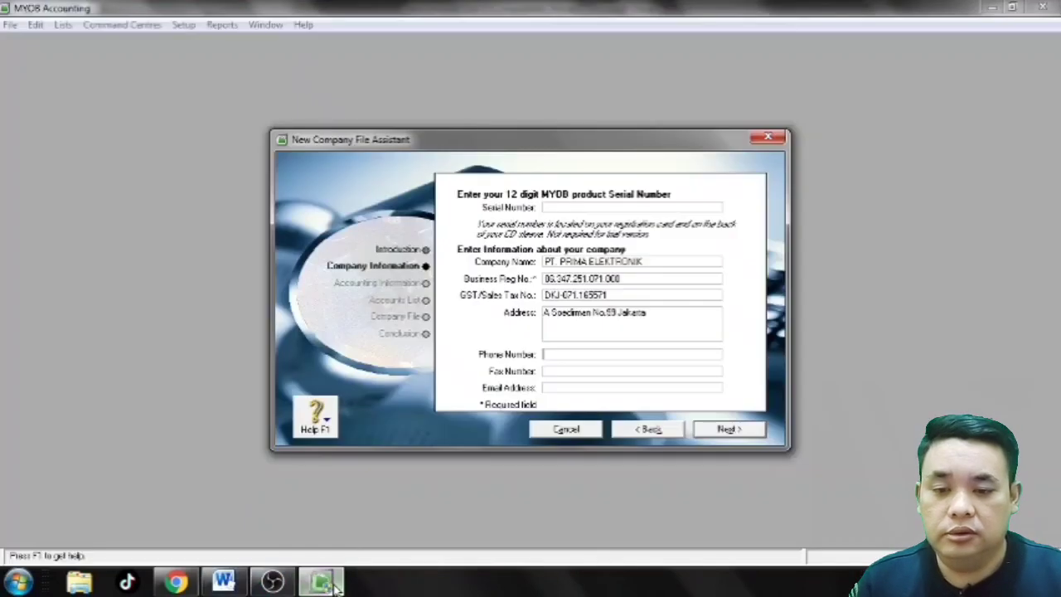
{"action": "right_click", "coordinate": [559, 356]}
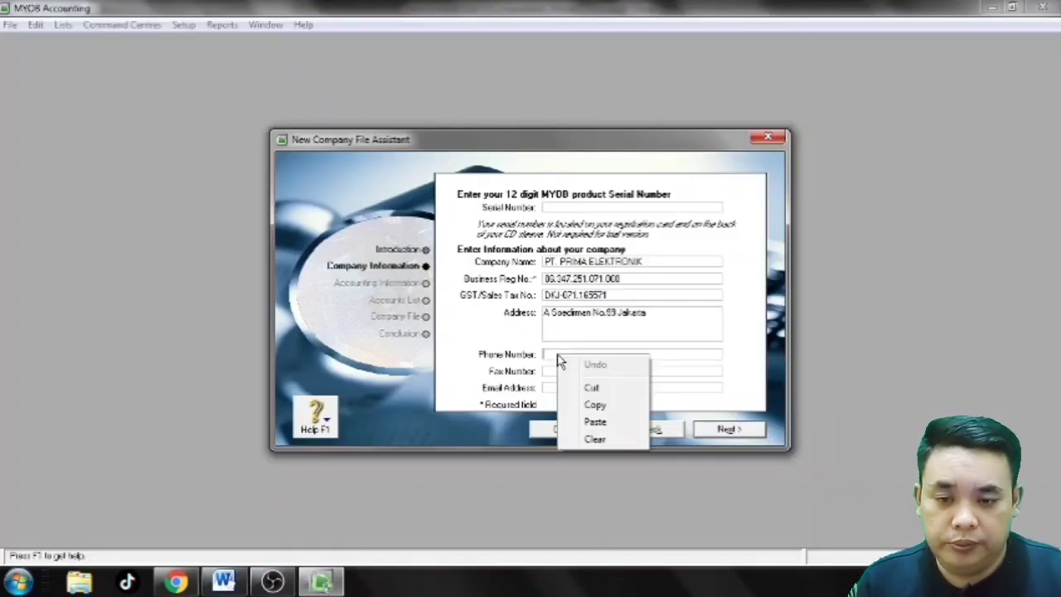
{"action": "left_click", "coordinate": [585, 425]}
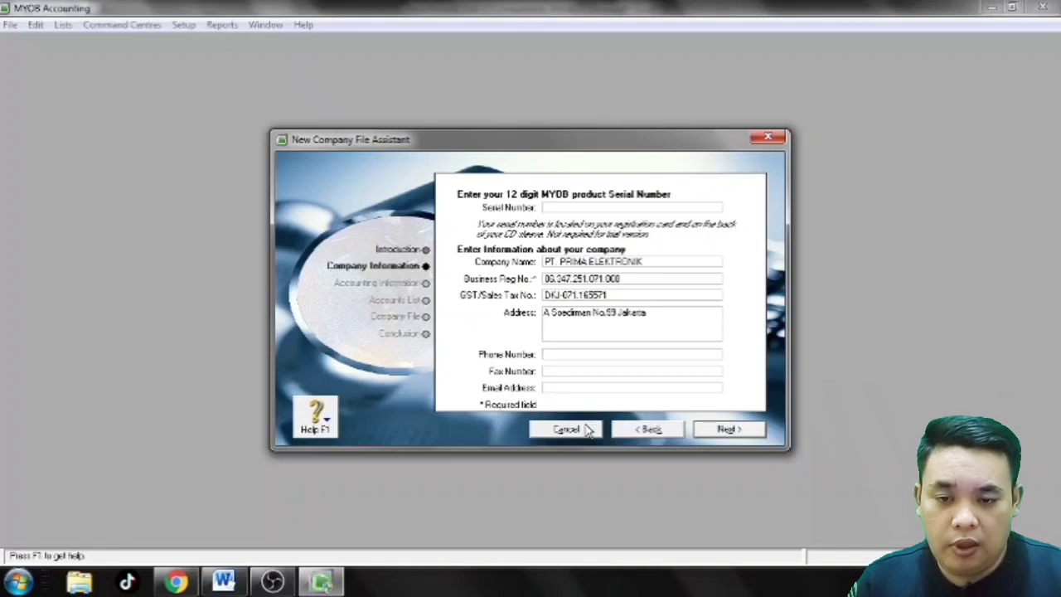
- Copy only the first number of the Telepon/Fax line in Word into the Phone Number field in MYOB
{"action": "left_click", "coordinate": [223, 583]}
{"action": "left_click", "coordinate": [537, 402]}
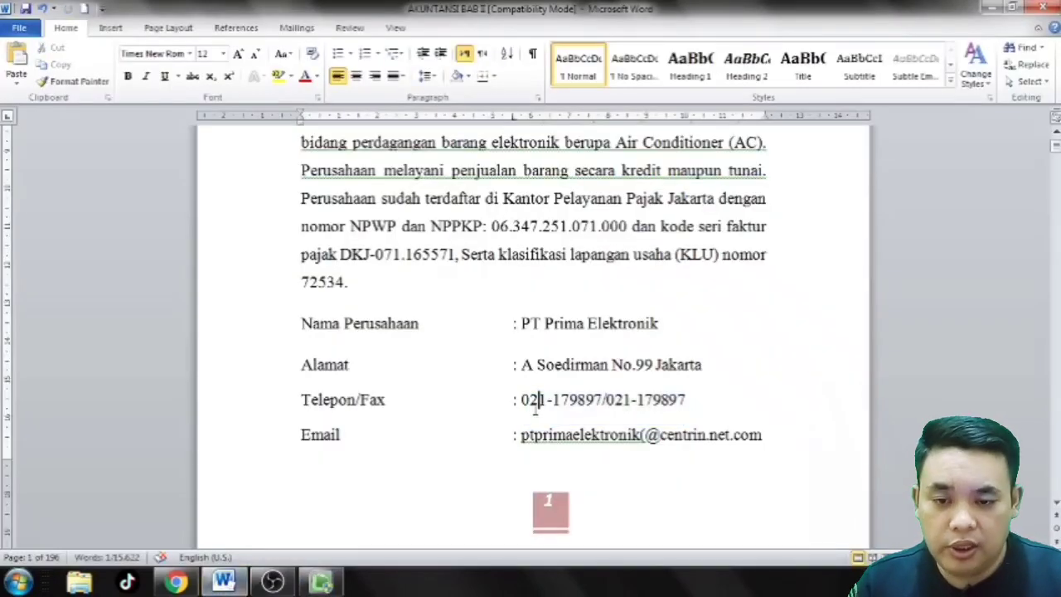
{"action": "left_click_drag", "start_coordinate": [522, 402], "coordinate": [582, 408]}
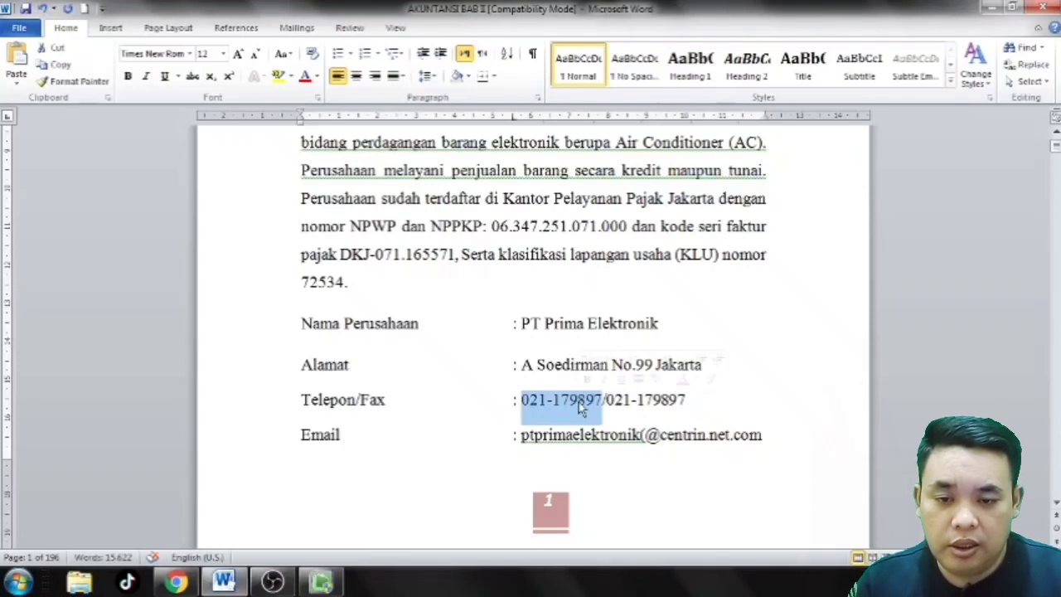
{"action": "right_click", "coordinate": [582, 408]}
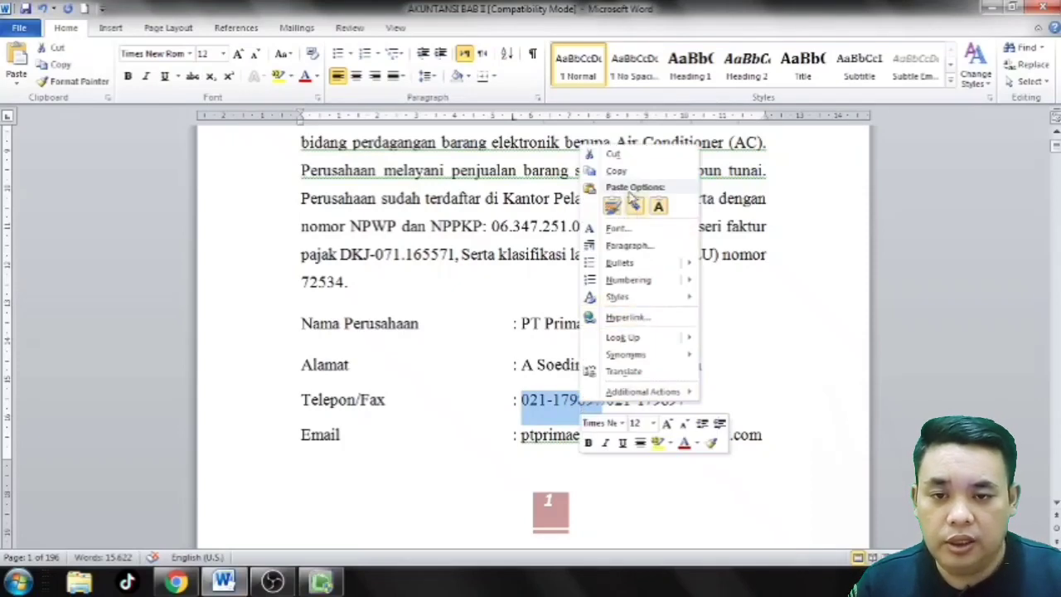
{"action": "left_click", "coordinate": [620, 172]}
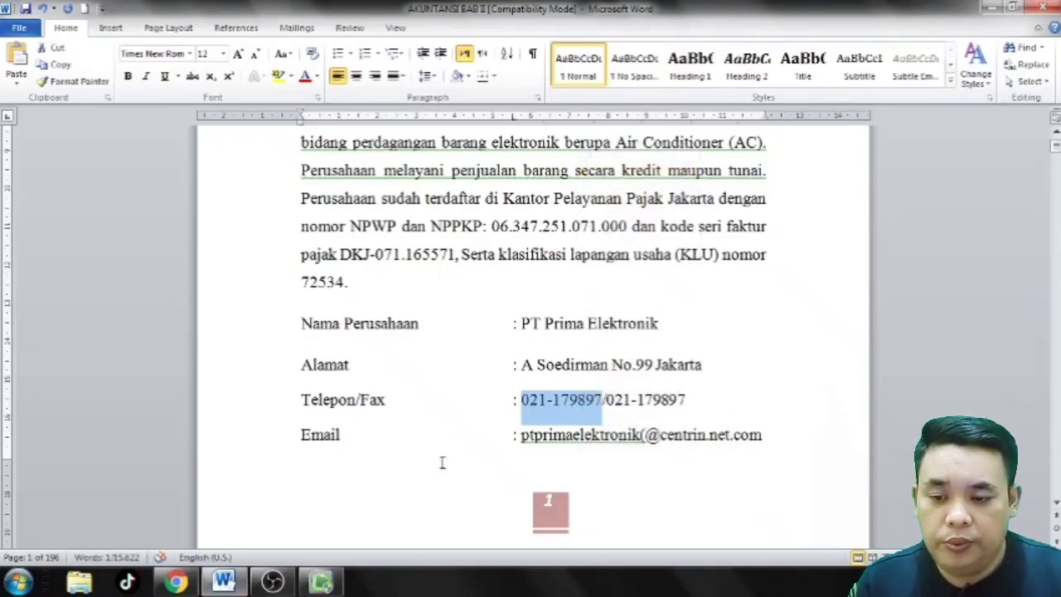
{"action": "left_click", "coordinate": [311, 582]}
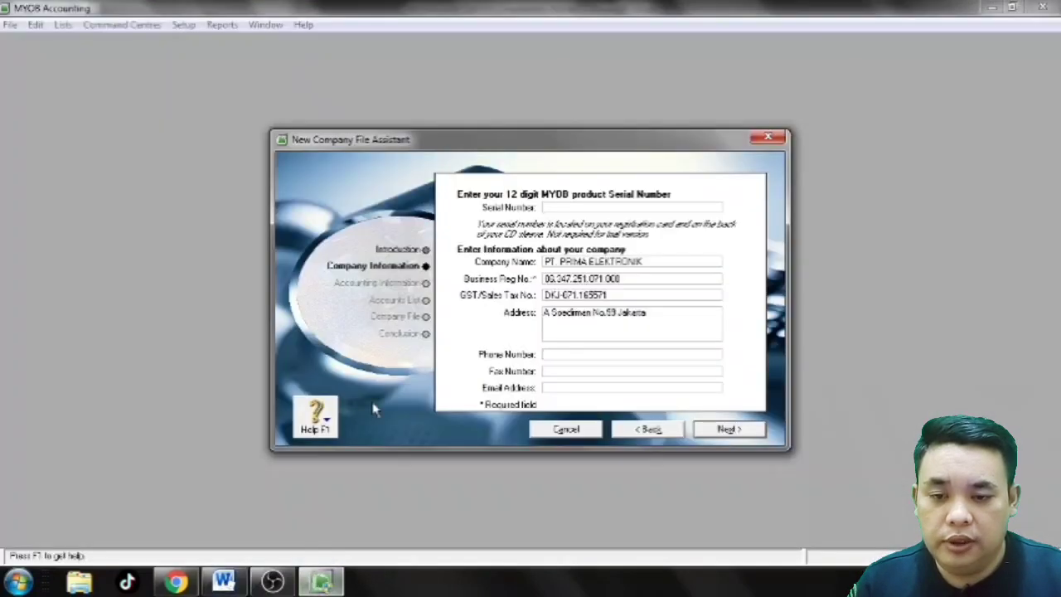
{"action": "right_click", "coordinate": [546, 354]}
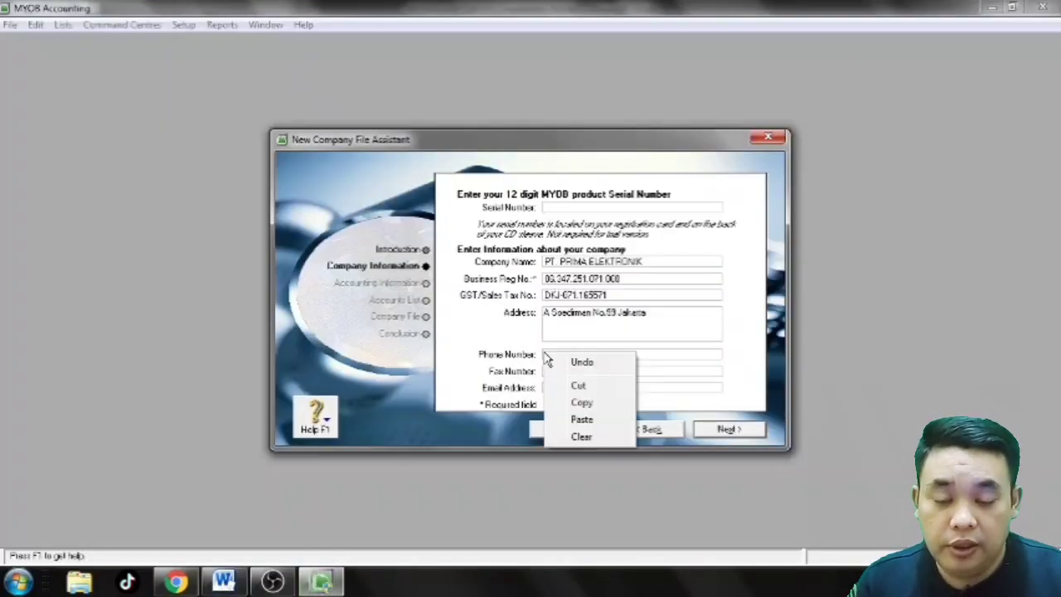
{"action": "left_click", "coordinate": [571, 420]}
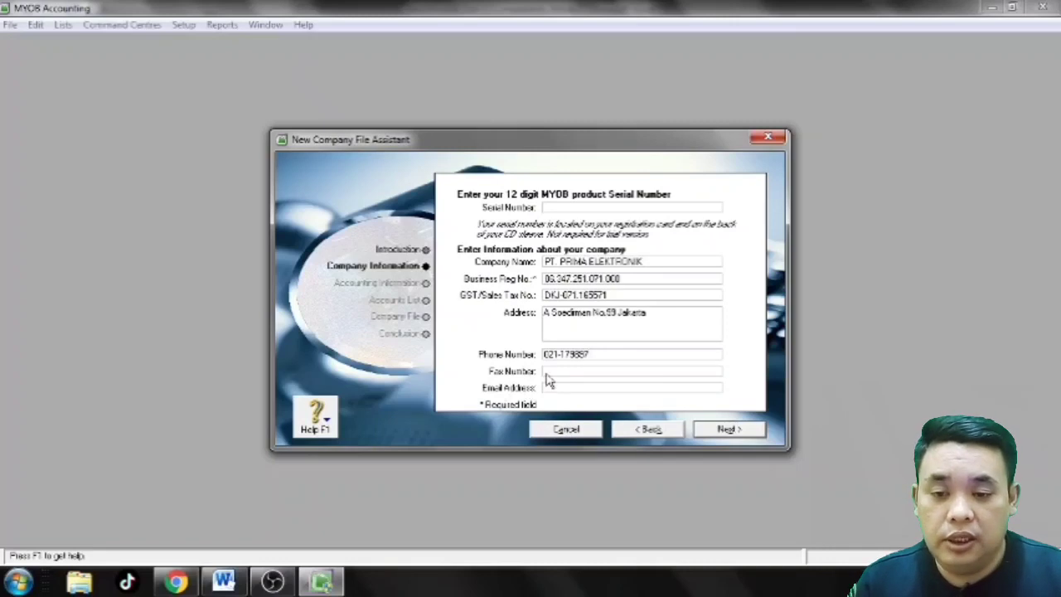
- Copy the second number of the Telepon/Fax line in Word into the Fax Number field in MYOB
{"action": "left_click", "coordinate": [233, 585]}
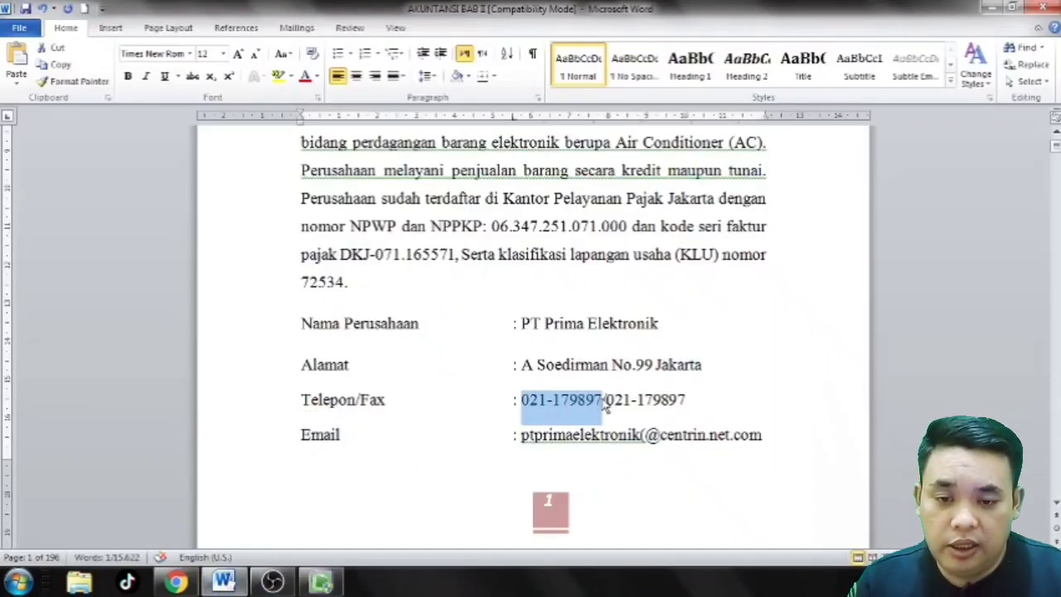
{"action": "left_click_drag", "start_coordinate": [606, 399], "coordinate": [685, 399]}
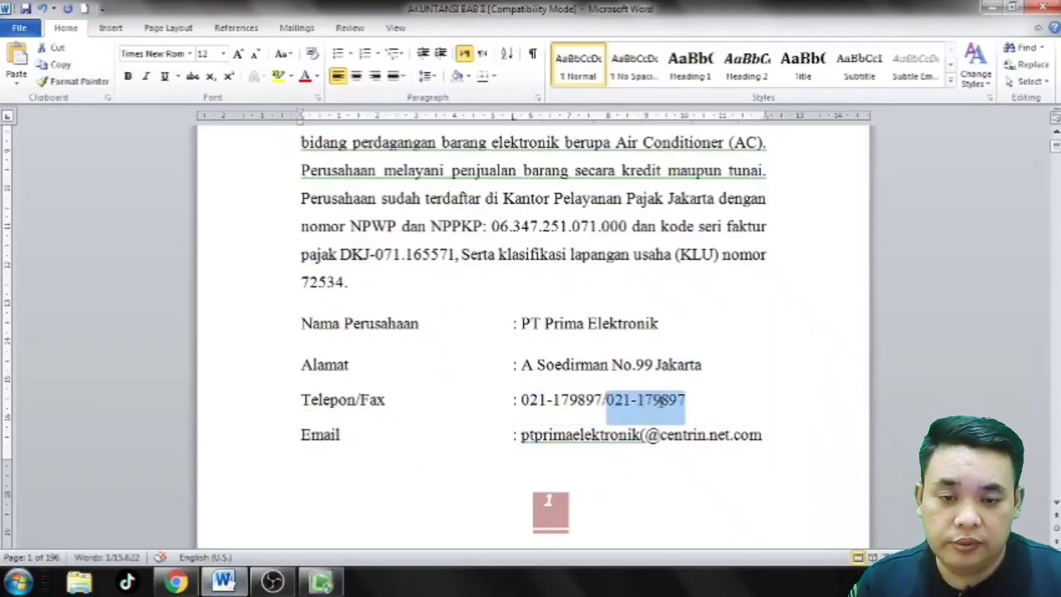
{"action": "right_click", "coordinate": [663, 405]}
{"action": "left_click", "coordinate": [696, 170]}
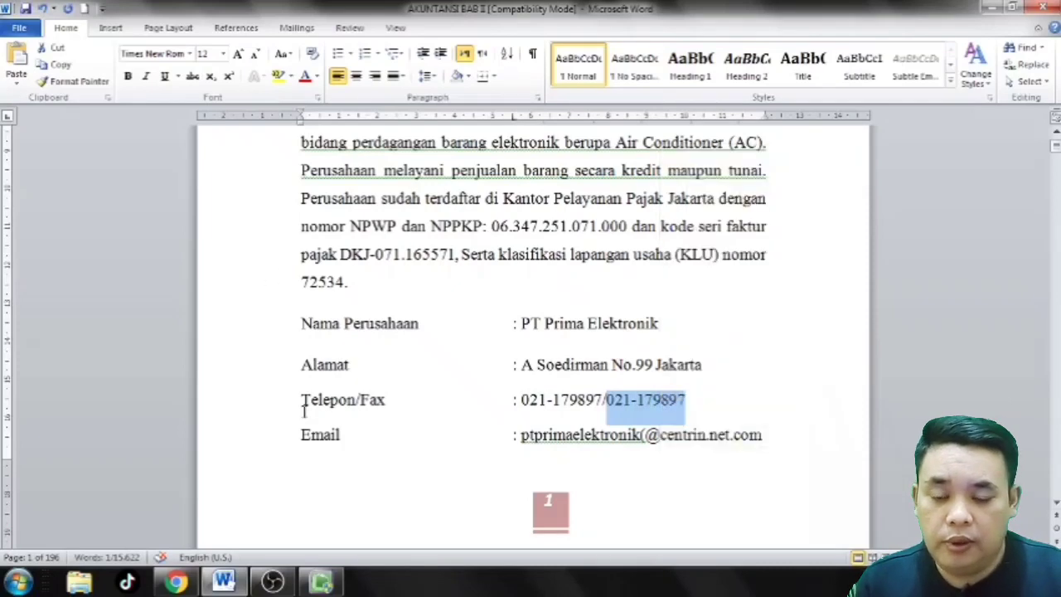
{"action": "left_click", "coordinate": [321, 582]}
{"action": "left_click", "coordinate": [546, 372]}
{"action": "right_click", "coordinate": [545, 372]}
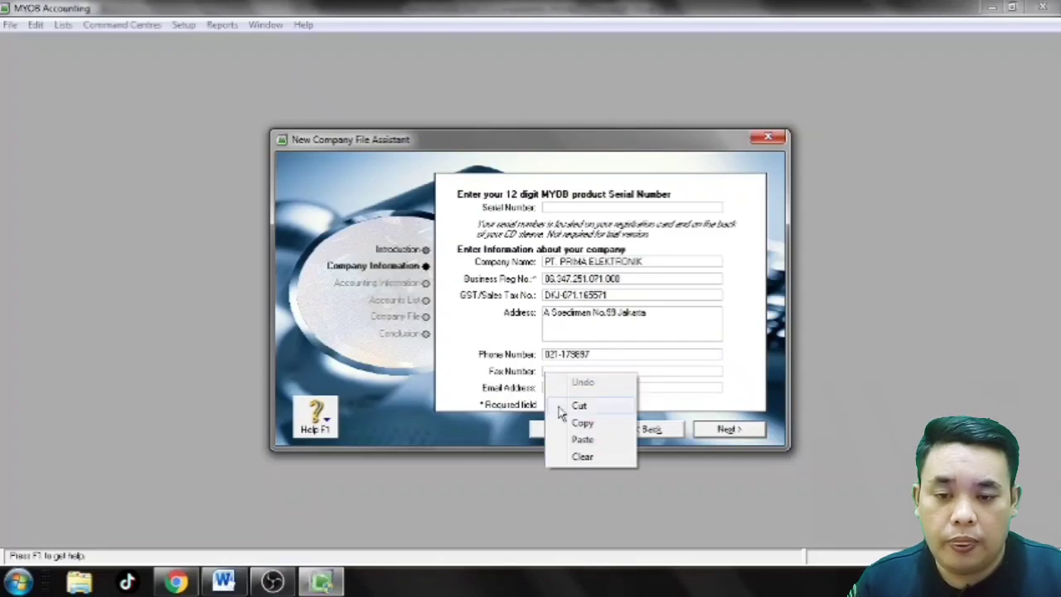
{"action": "left_click", "coordinate": [568, 439]}
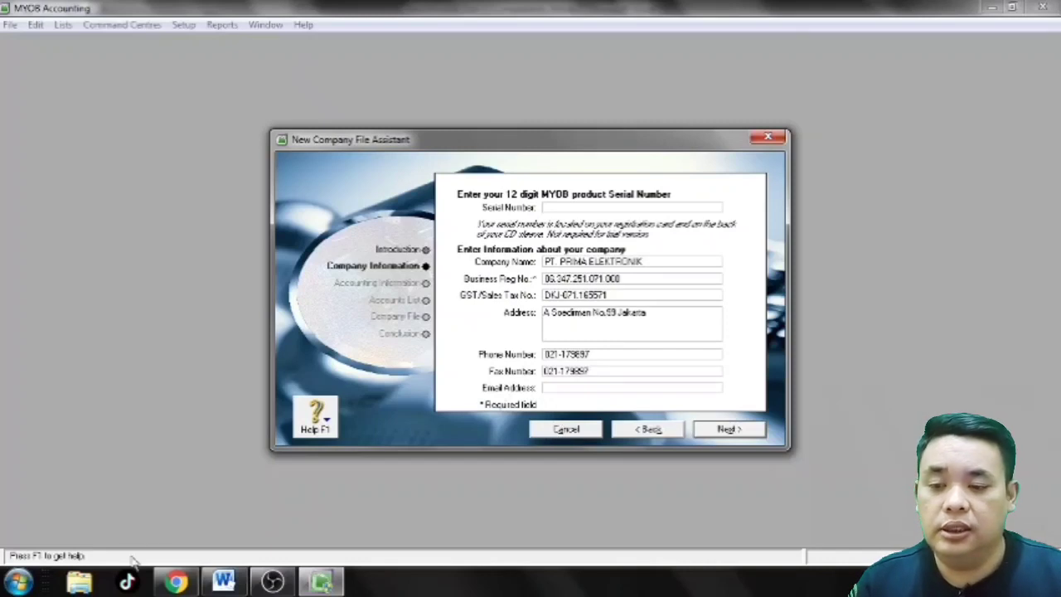
- Copy the company's e-mail from the Email line in Word into MYOB's Email Address field and proceed to the accounting year page
{"action": "left_click", "coordinate": [222, 583]}
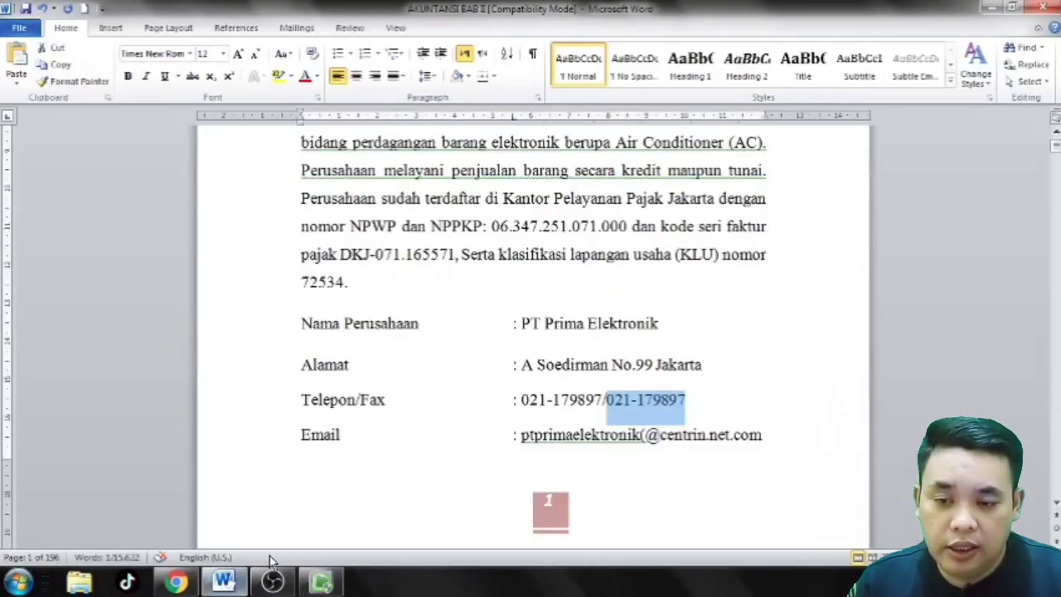
{"action": "left_click_drag", "start_coordinate": [522, 437], "coordinate": [750, 445]}
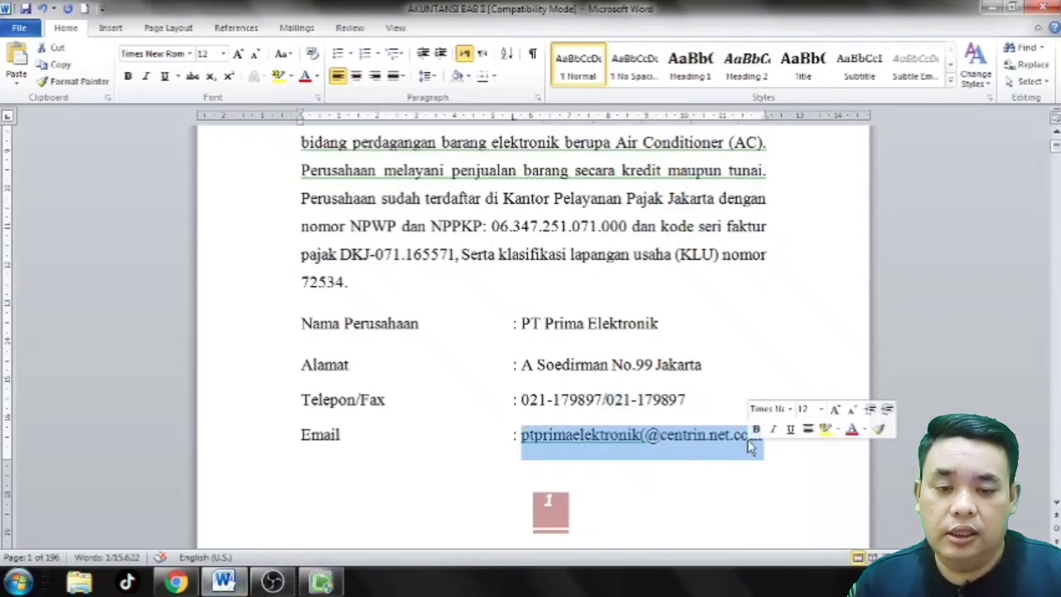
{"action": "right_click", "coordinate": [747, 439]}
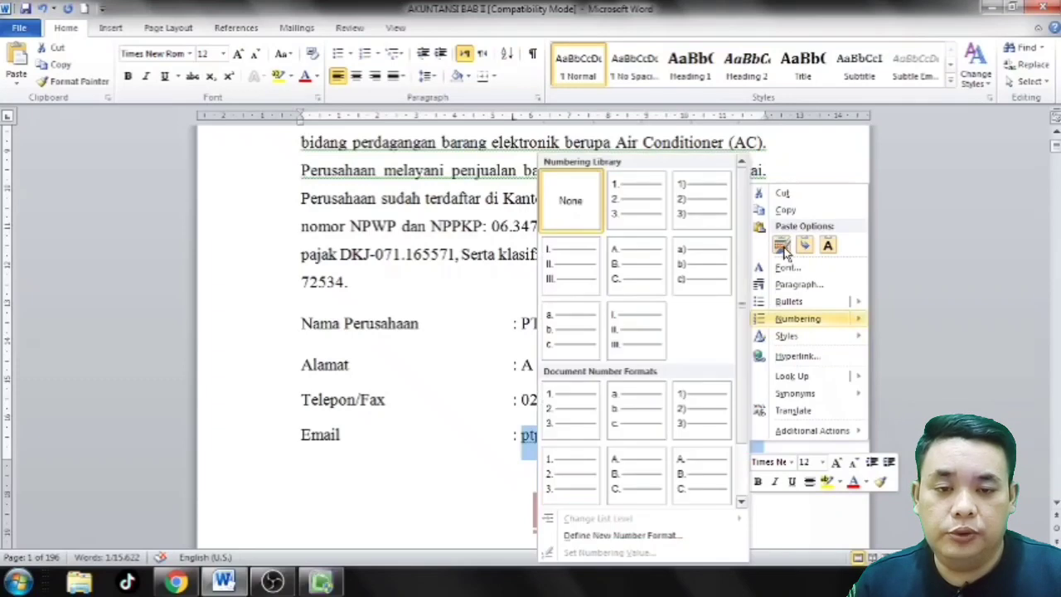
{"action": "left_click", "coordinate": [784, 209]}
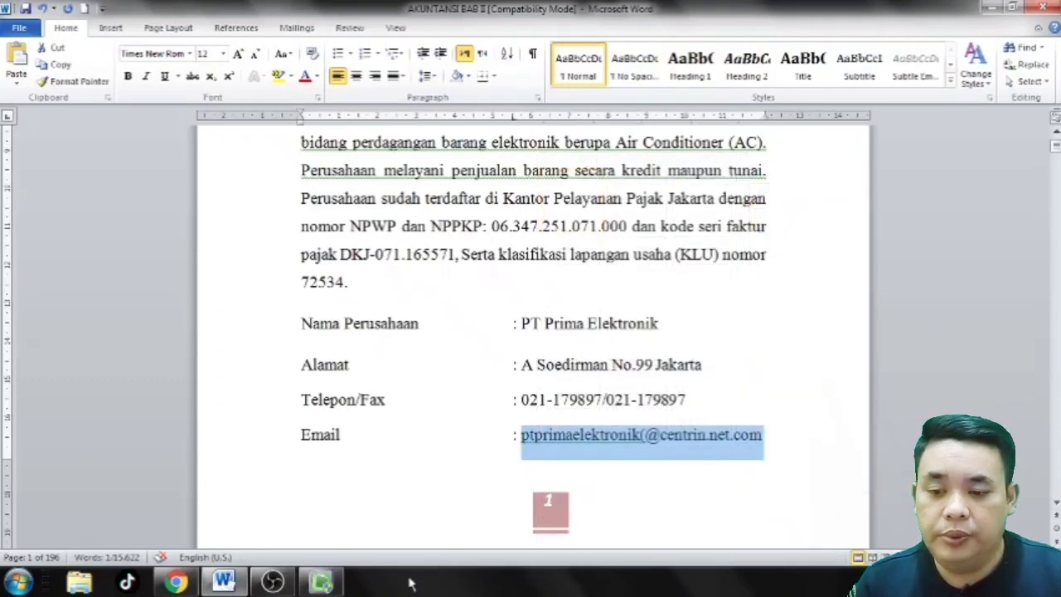
{"action": "left_click", "coordinate": [321, 583]}
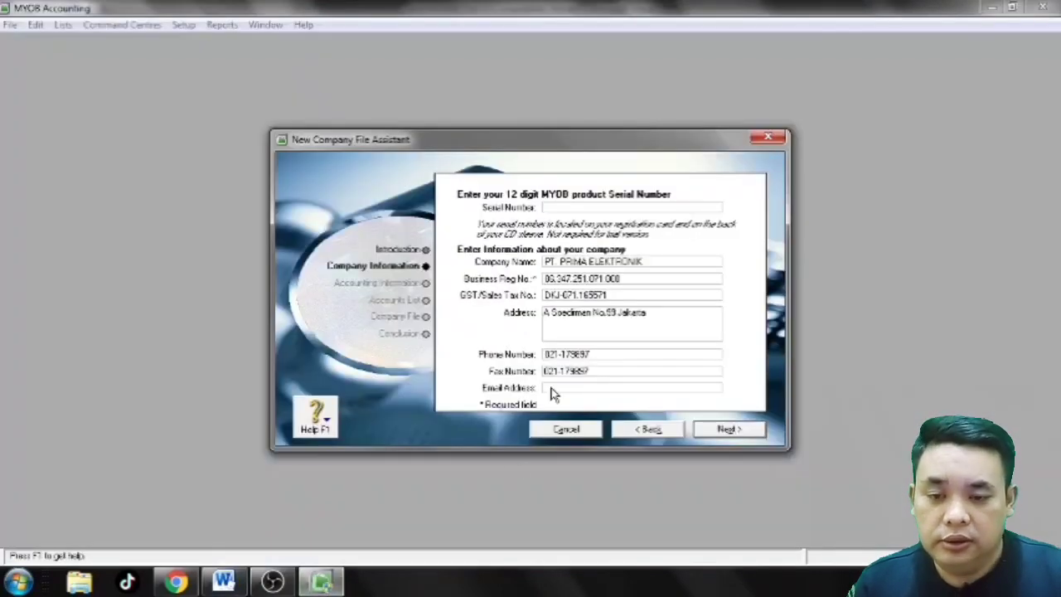
{"action": "left_click", "coordinate": [546, 388]}
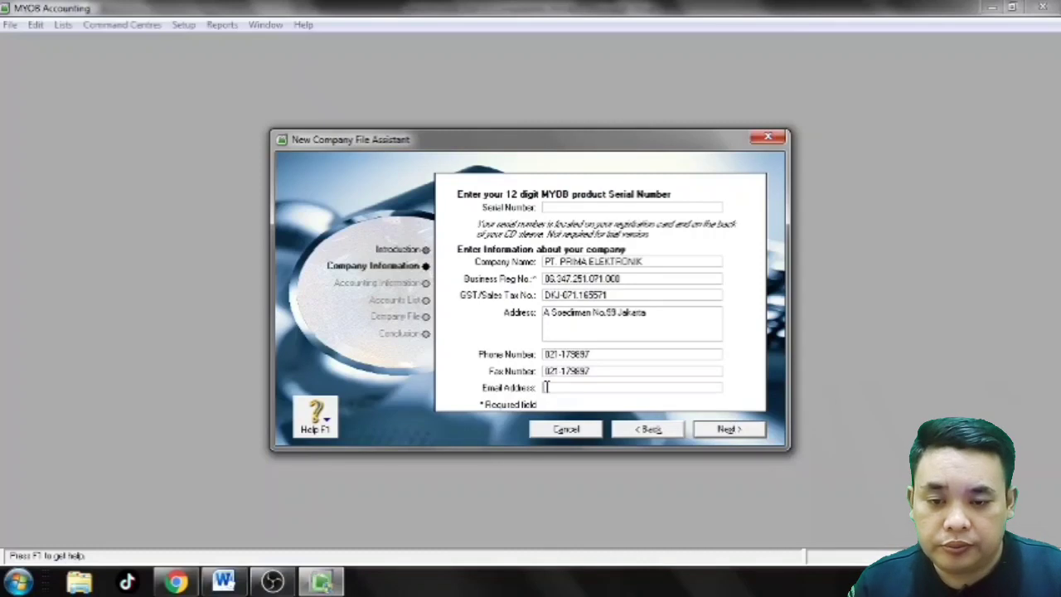
{"action": "right_click", "coordinate": [546, 389]}
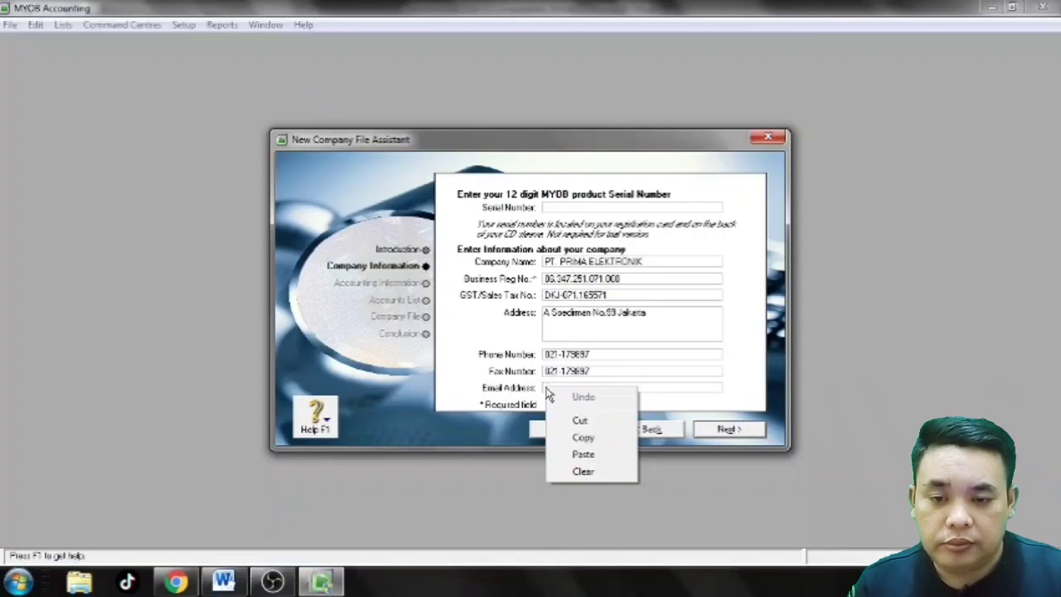
{"action": "left_click", "coordinate": [581, 455]}
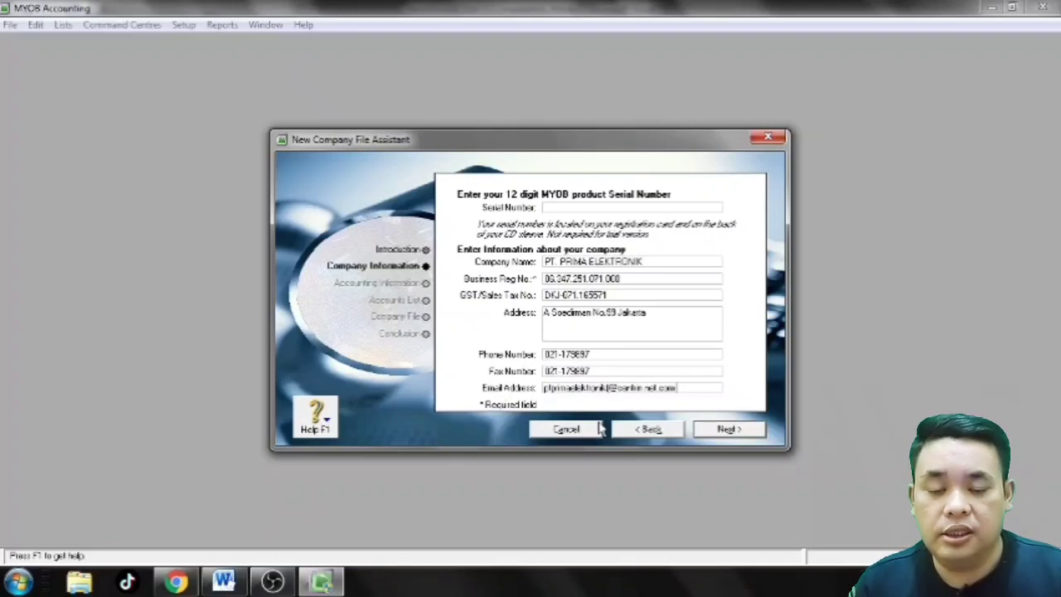
{"action": "left_click", "coordinate": [723, 433]}
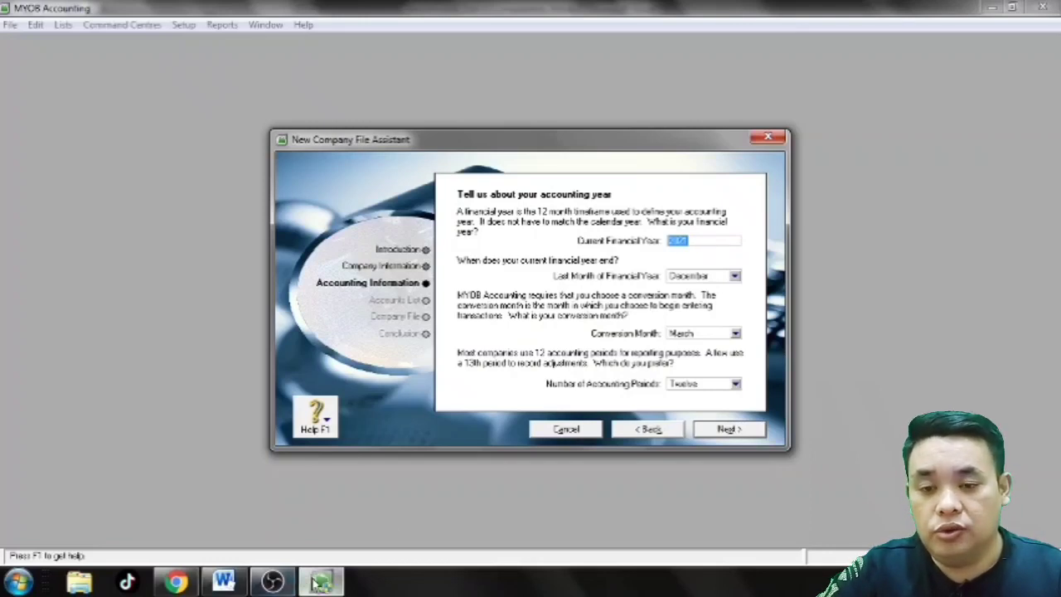
- Look through the Word document's accounting policies and account list up to the NERACA SALDO heading to find the accounting period
{"action": "left_click", "coordinate": [240, 584]}
{"action": "scroll", "coordinate": [494, 392], "scroll_direction": "down", "scroll_amount": 4}
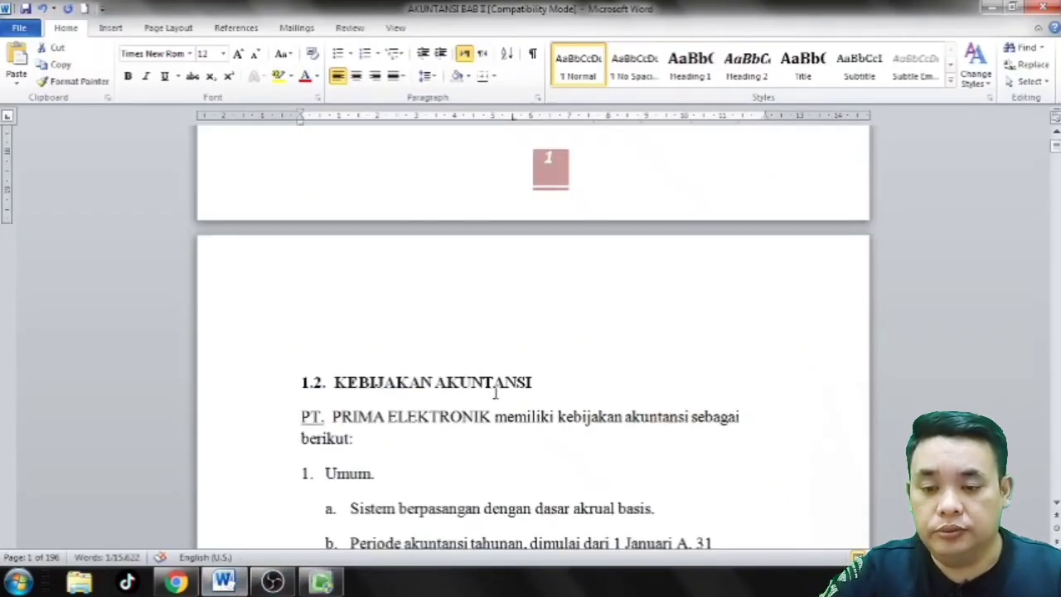
{"action": "scroll", "coordinate": [495, 392], "scroll_direction": "down", "scroll_amount": 8}
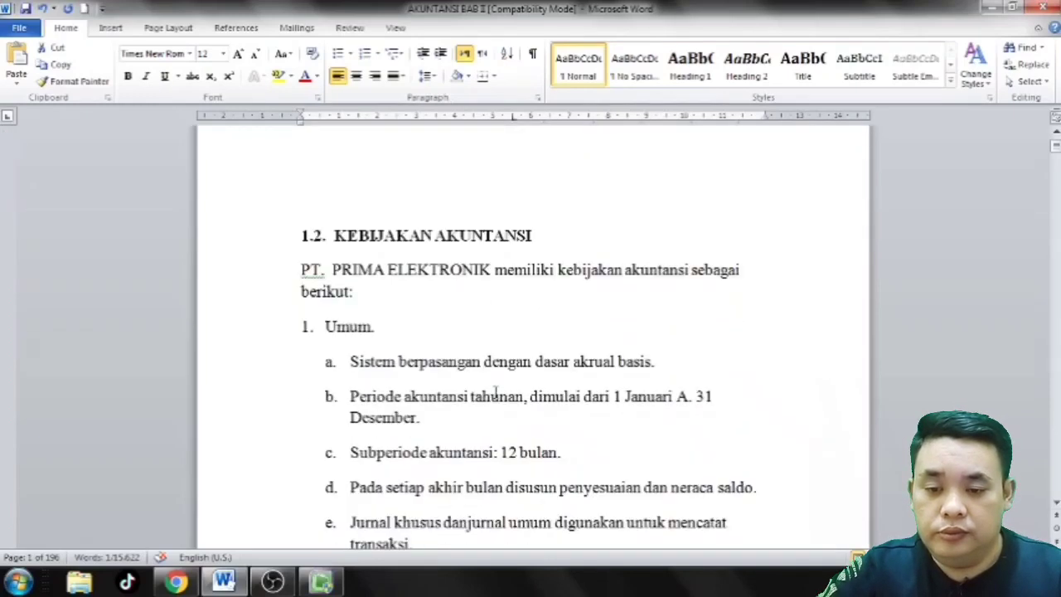
{"action": "scroll", "coordinate": [495, 392], "scroll_direction": "down", "scroll_amount": 20}
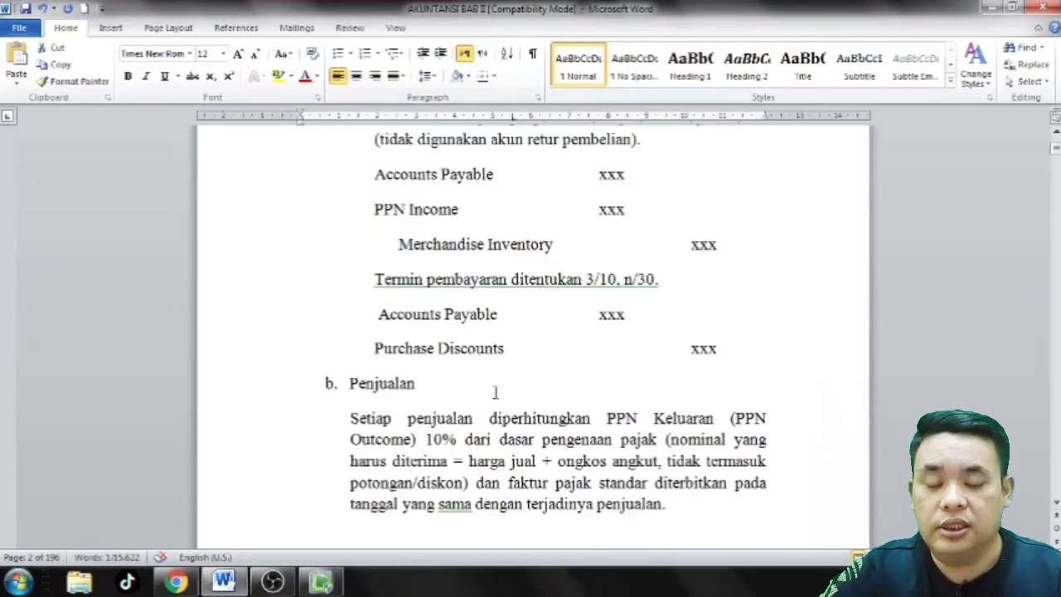
{"action": "scroll", "coordinate": [495, 391], "scroll_direction": "down", "scroll_amount": 20}
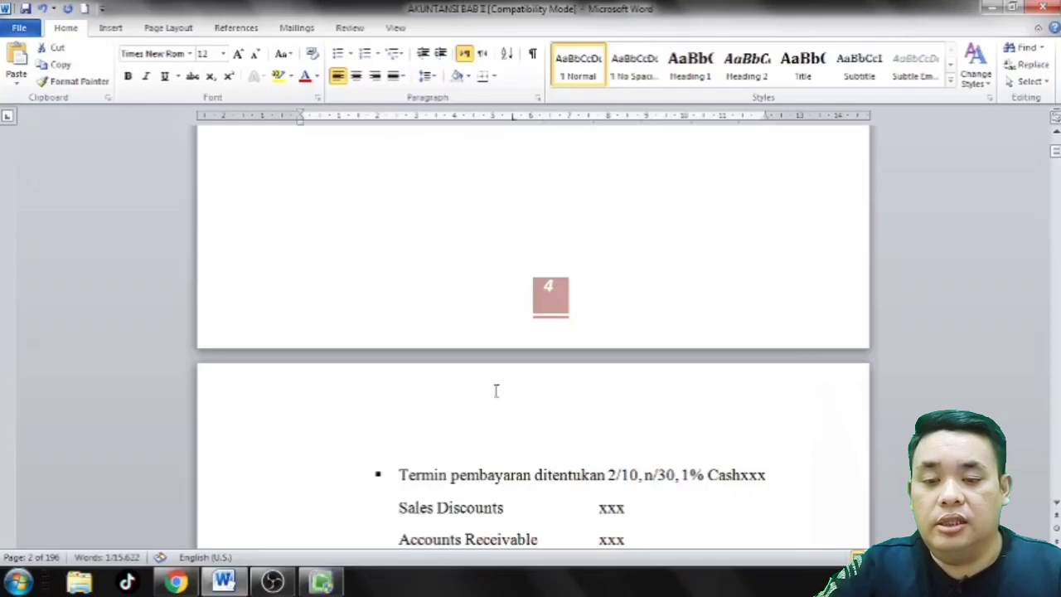
{"action": "scroll", "coordinate": [495, 392], "scroll_direction": "down", "scroll_amount": 20}
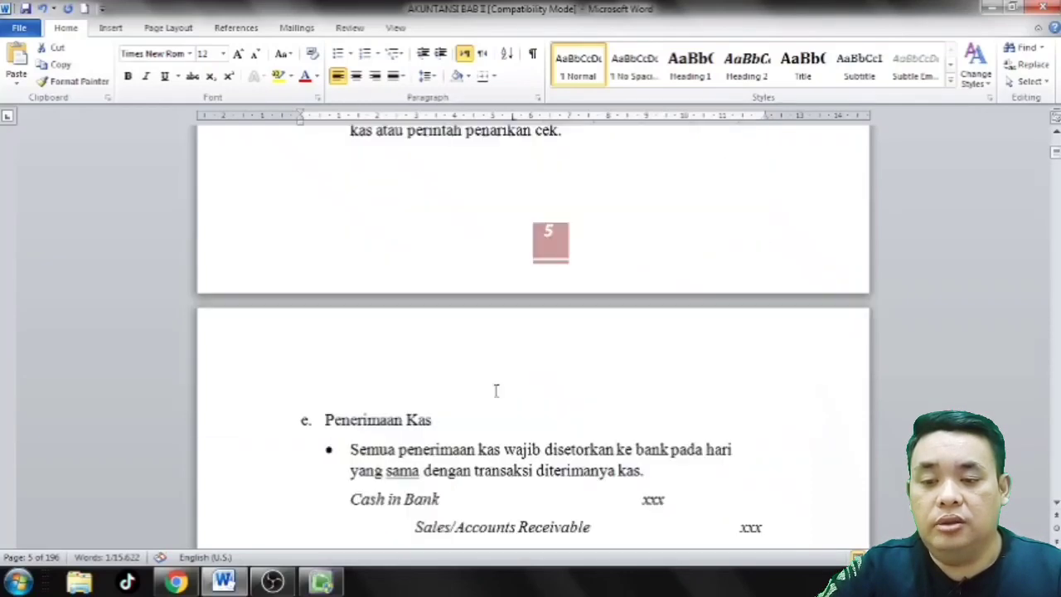
{"action": "scroll", "coordinate": [495, 393], "scroll_direction": "down", "scroll_amount": 20}
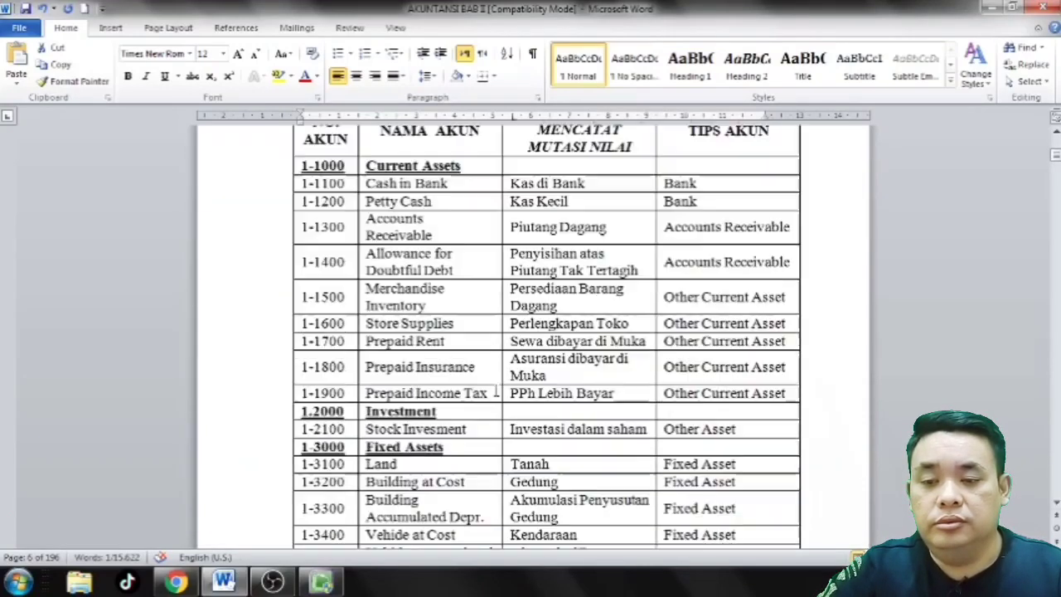
{"action": "scroll", "coordinate": [495, 393], "scroll_direction": "down", "scroll_amount": 8}
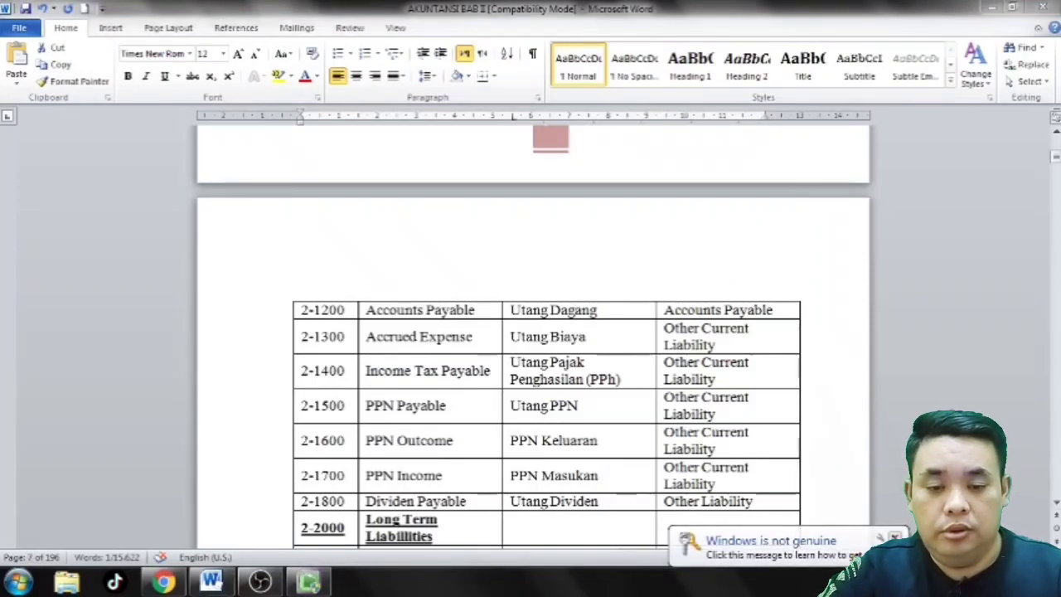
{"action": "left_click", "coordinate": [894, 538]}
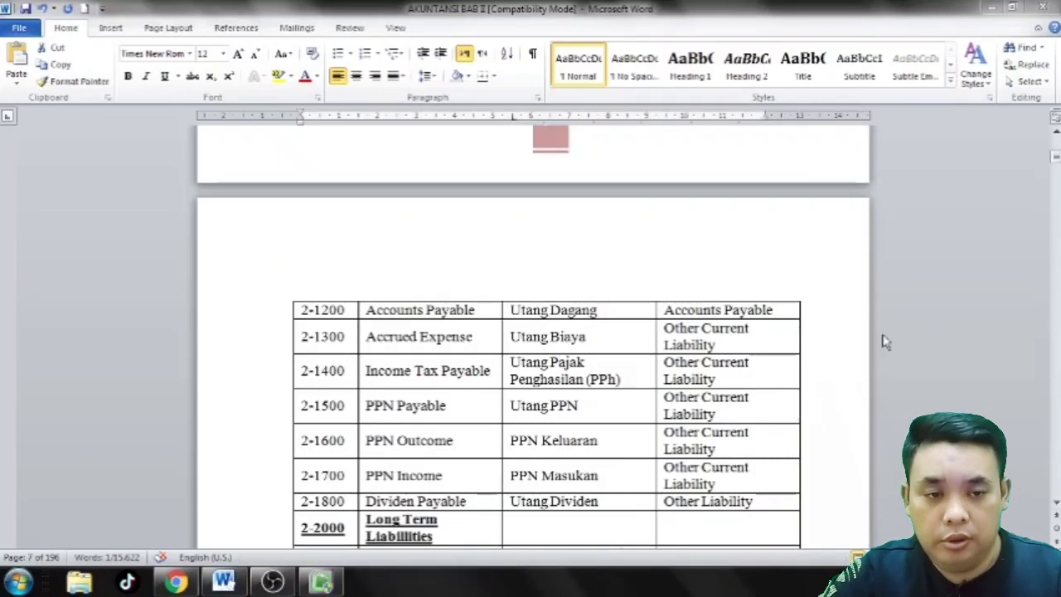
{"action": "scroll", "coordinate": [1056, 512], "scroll_direction": "down", "scroll_amount": 5}
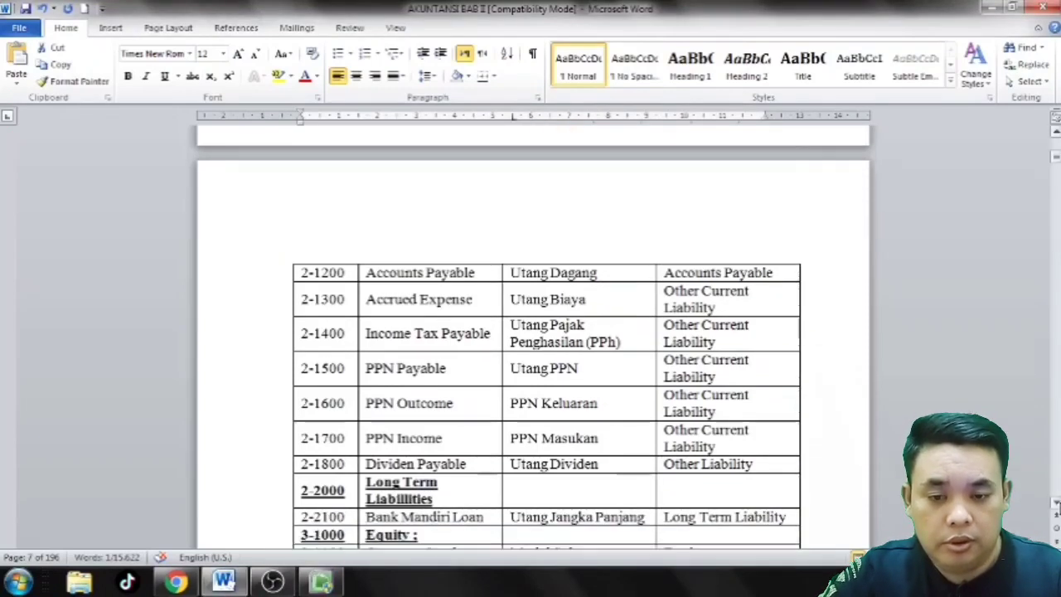
{"action": "scroll", "coordinate": [1057, 503], "scroll_direction": "down", "scroll_amount": 10}
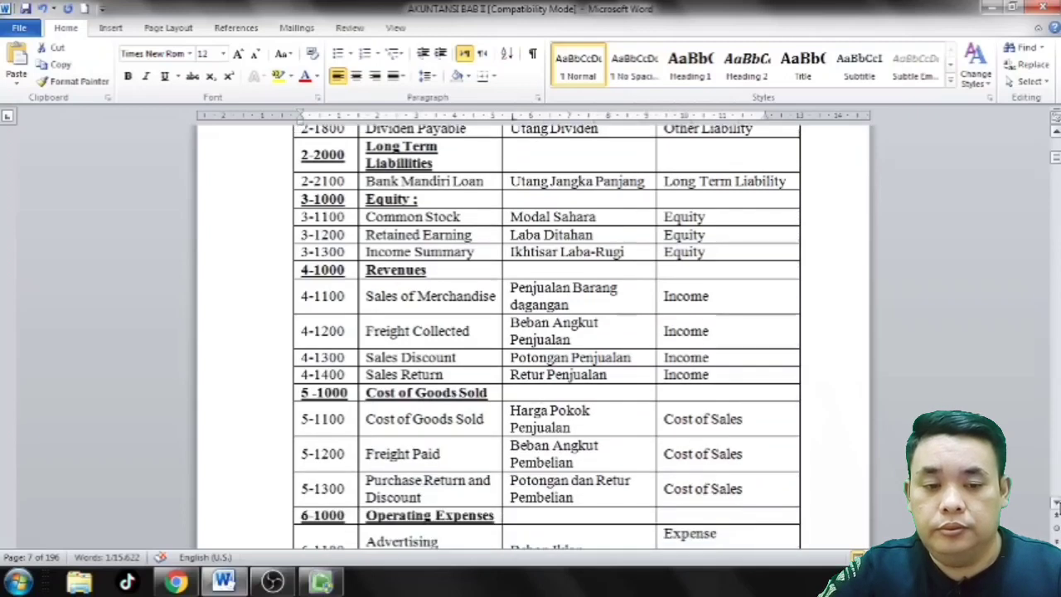
{"action": "scroll", "coordinate": [1056, 503], "scroll_direction": "down", "scroll_amount": 10}
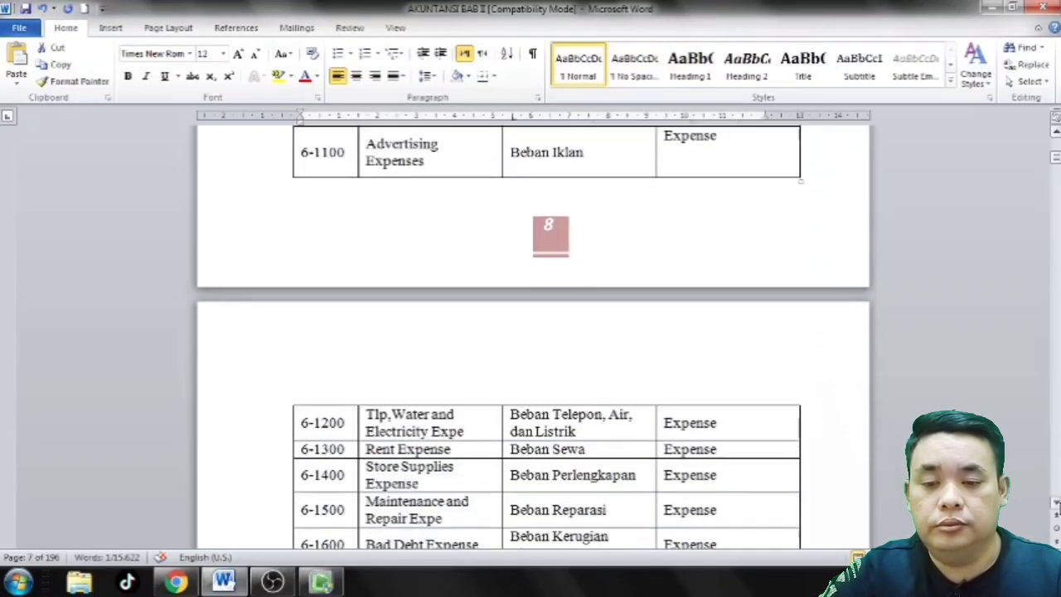
{"action": "scroll", "coordinate": [1057, 503], "scroll_direction": "down", "scroll_amount": 10}
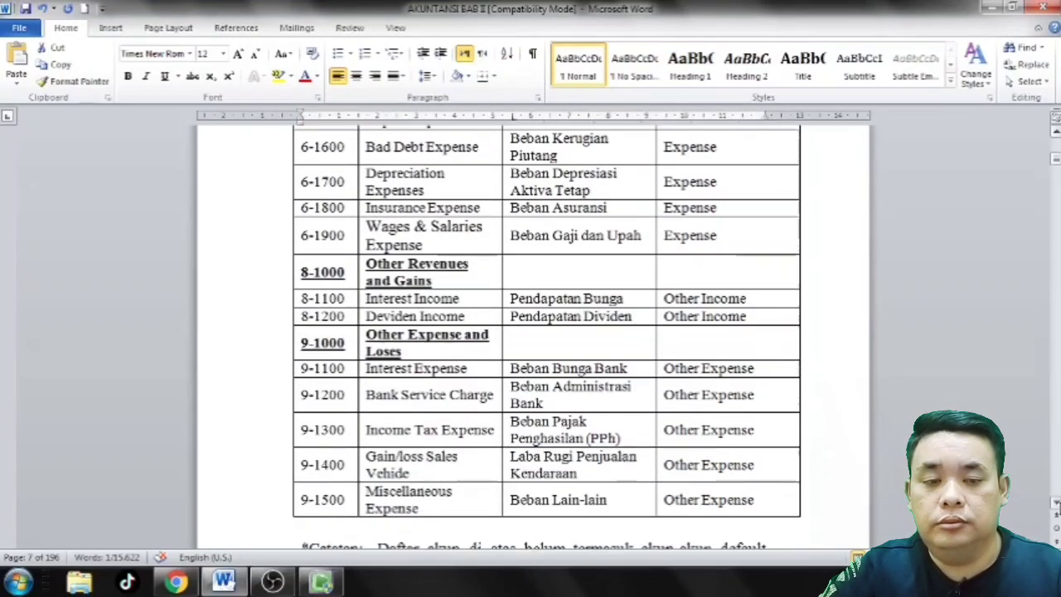
{"action": "scroll", "coordinate": [1057, 503], "scroll_direction": "down", "scroll_amount": 10}
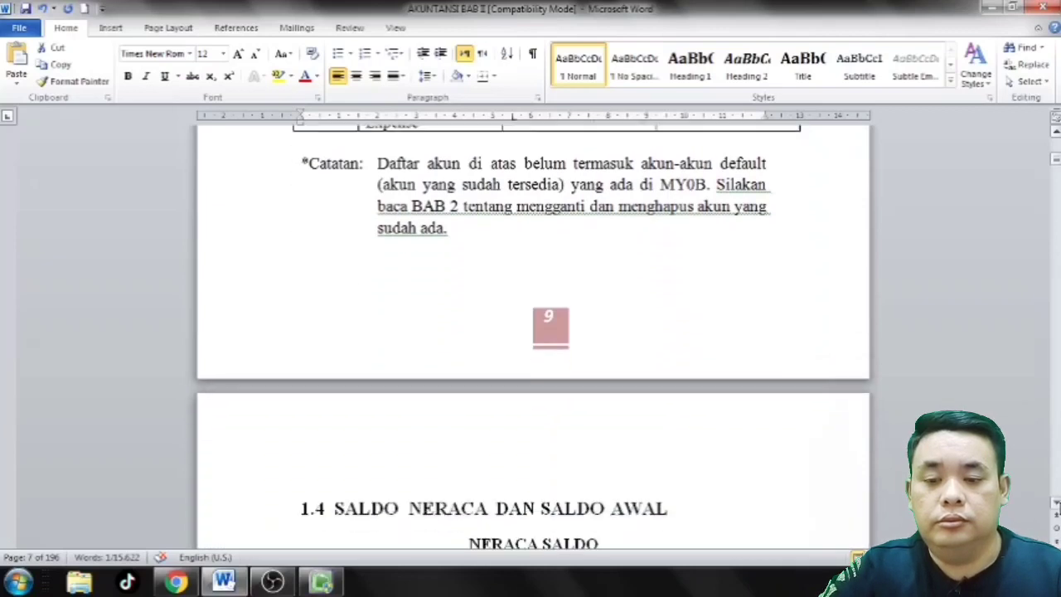
{"action": "scroll", "coordinate": [1057, 503], "scroll_direction": "down", "scroll_amount": 1}
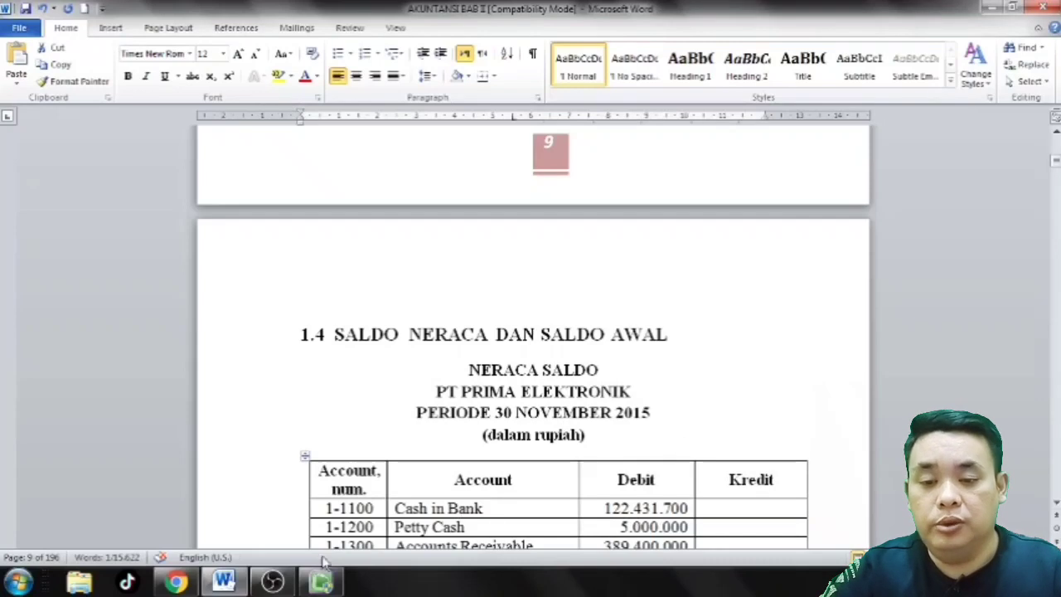
- Switch back to MYOB and set the Current Financial Year to 2015, keeping December as the last month
{"action": "left_click", "coordinate": [319, 584]}
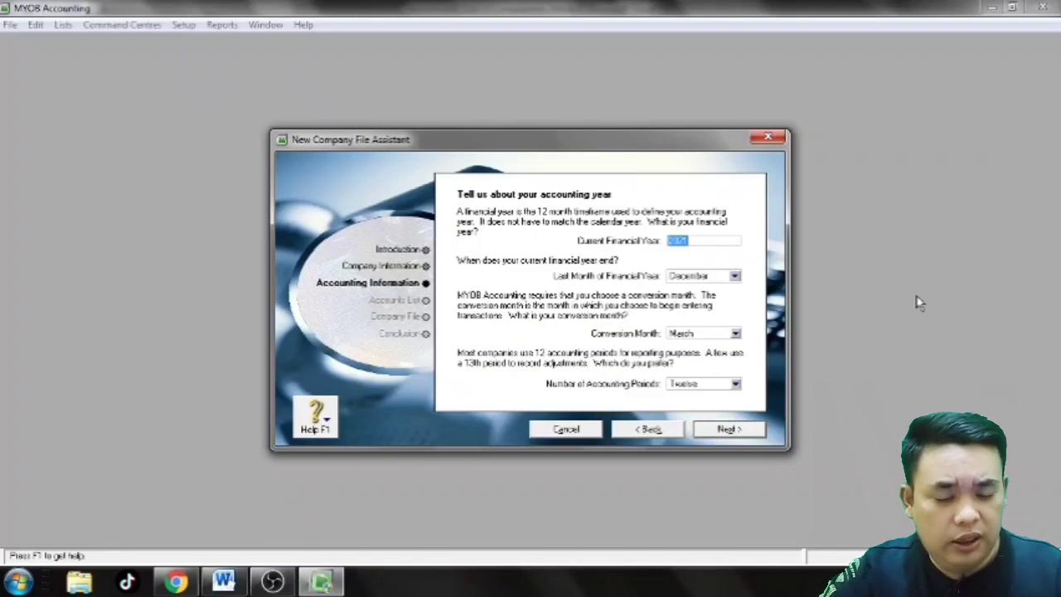
{"action": "type", "text": "2015"}
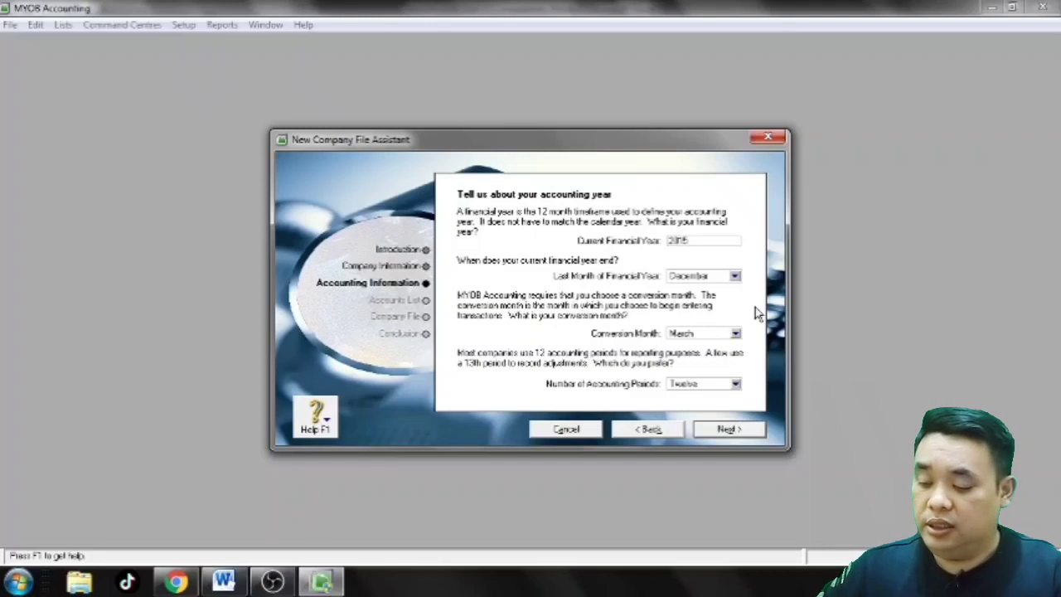
{"action": "key", "text": "Tab"}
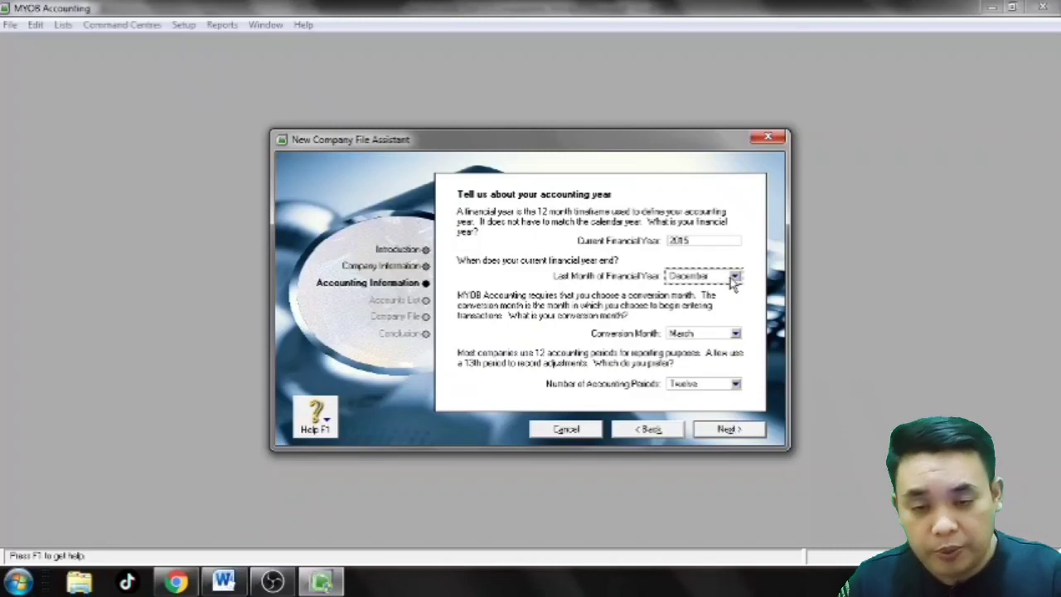
{"action": "key", "text": "Tab"}
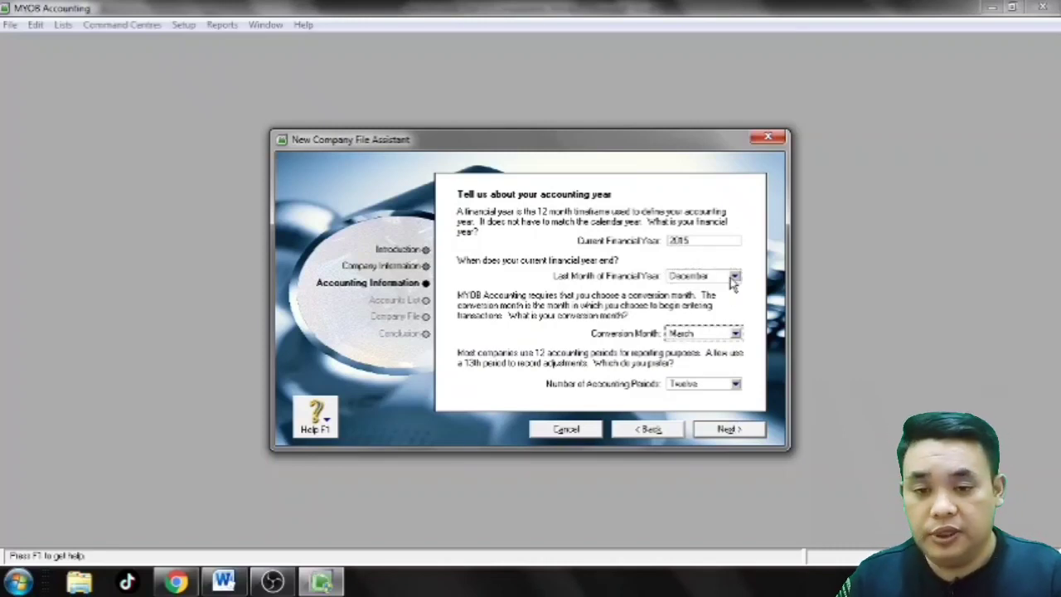
- Check the trial balance period in the Word document and set the Conversion Month in MYOB to November
{"action": "left_click", "coordinate": [698, 334]}
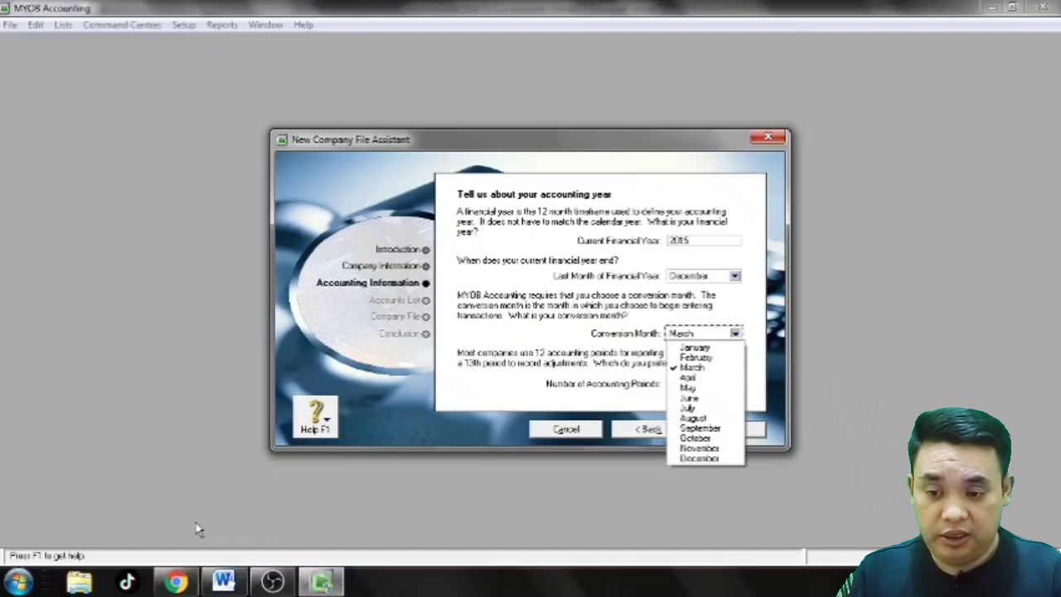
{"action": "left_click", "coordinate": [222, 583]}
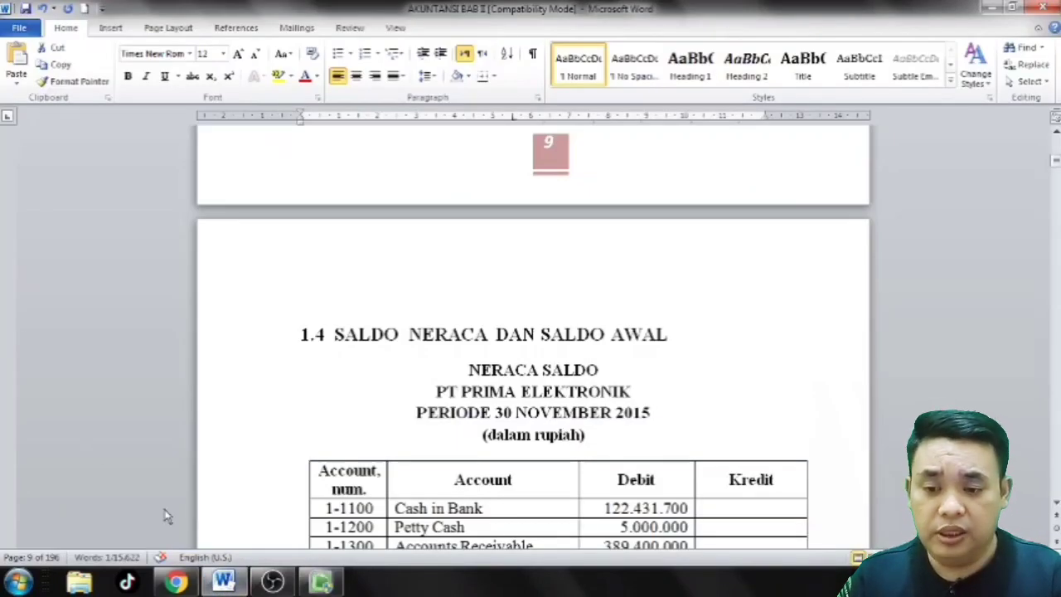
{"action": "left_click", "coordinate": [313, 584]}
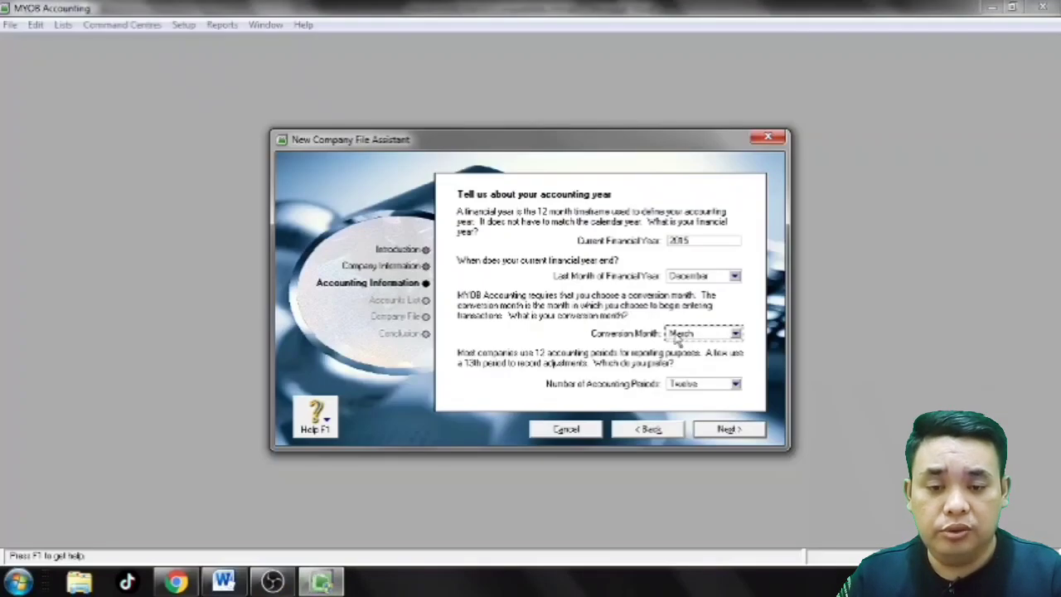
{"action": "left_click", "coordinate": [735, 333]}
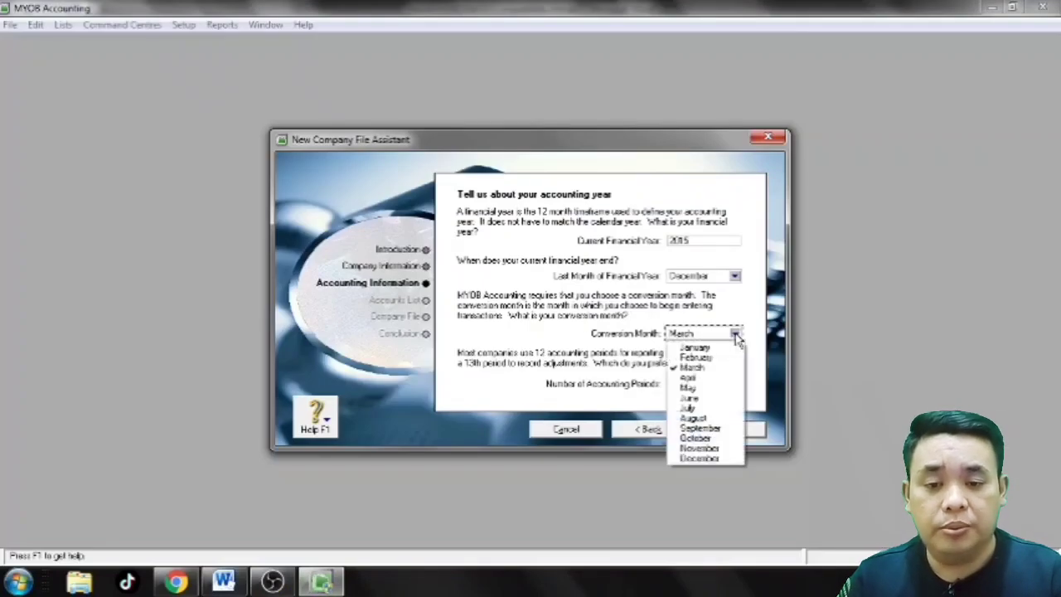
{"action": "left_click", "coordinate": [722, 450]}
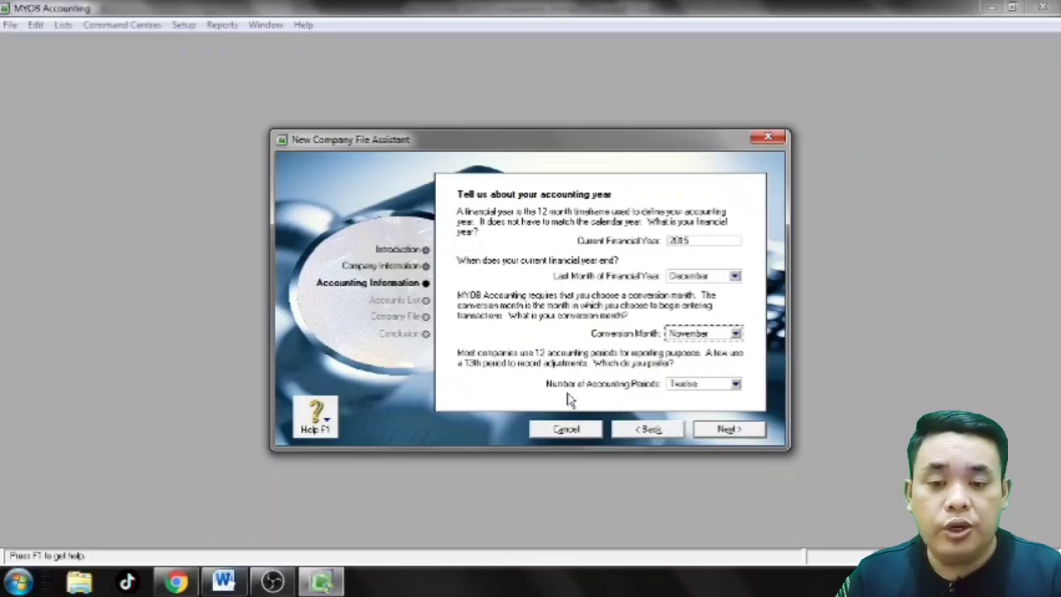
- Set the Number of Accounting Periods to Thirteen and proceed to the accounting information confirmation
{"action": "left_click", "coordinate": [735, 386]}
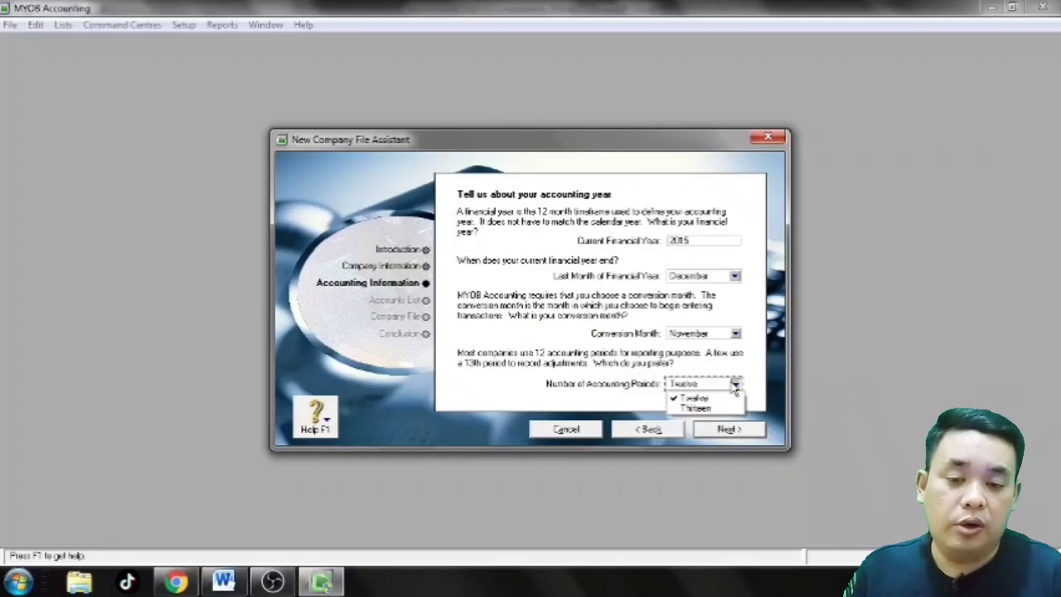
{"action": "left_click", "coordinate": [696, 408]}
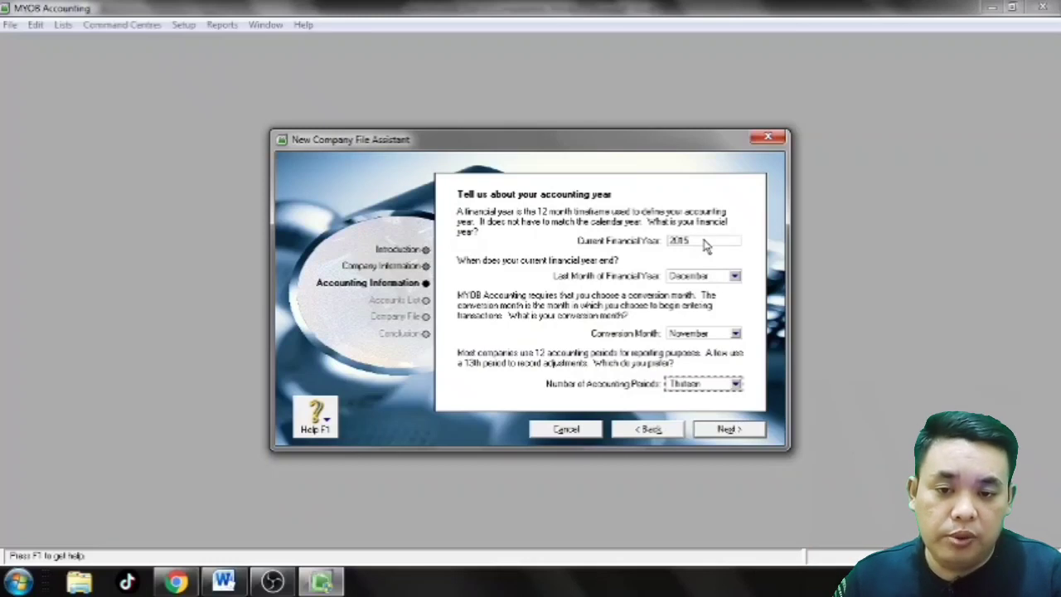
{"action": "left_click", "coordinate": [756, 434]}
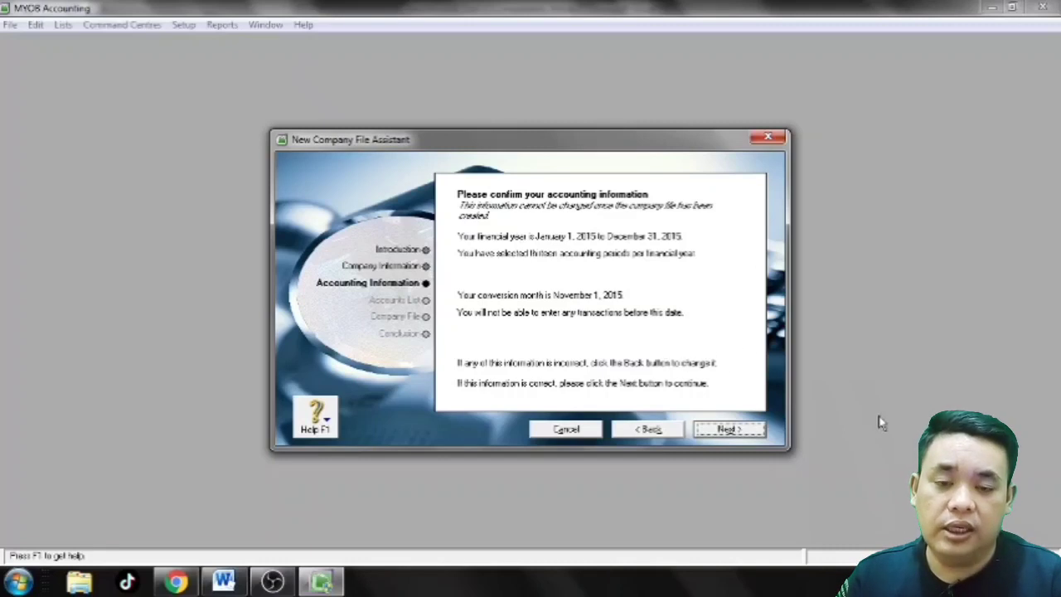
- Confirm the accounting information and set the company file to save in a new folder named KOMPUTER AKUNTANSI 2021 on DATA (D:)
{"action": "left_click", "coordinate": [750, 430]}
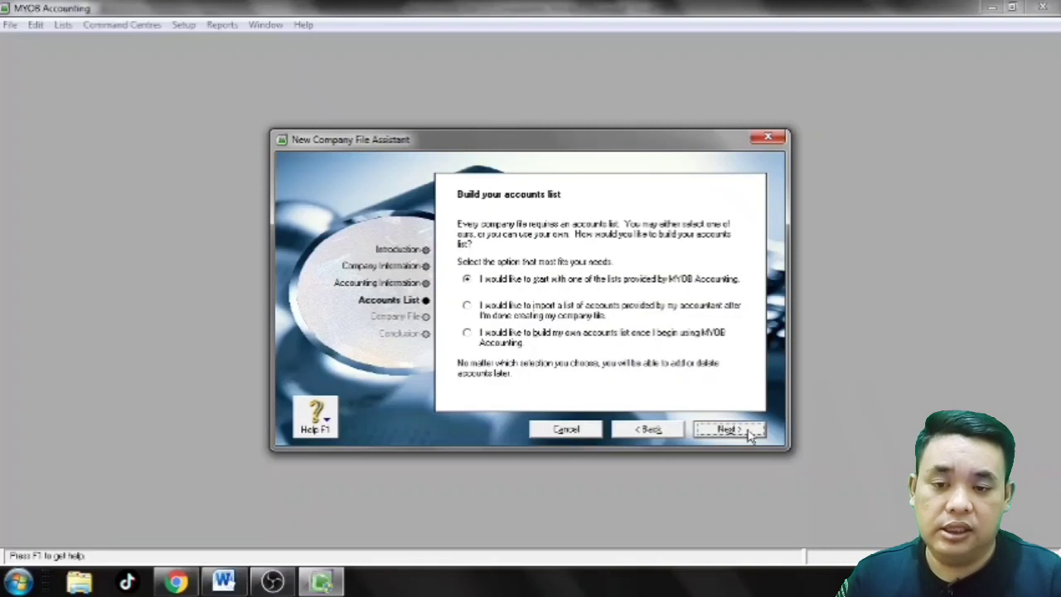
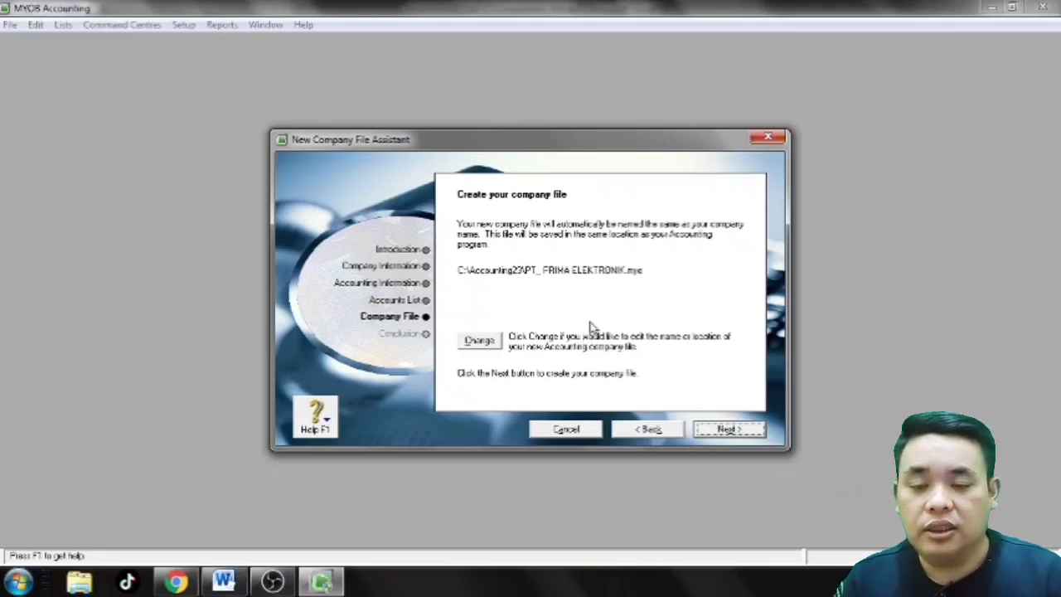
{"action": "left_click", "coordinate": [481, 343]}
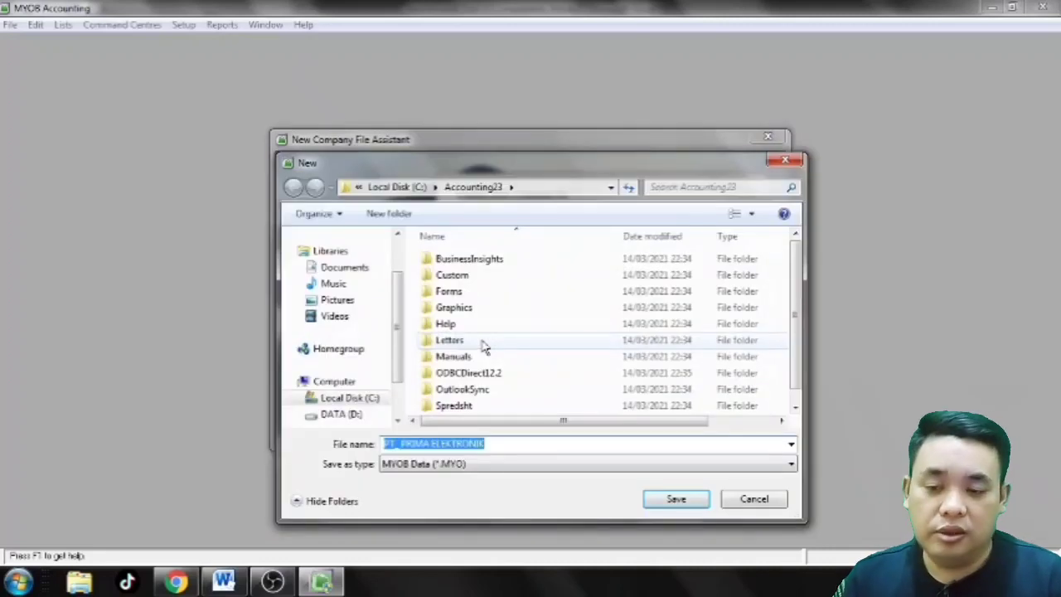
{"action": "left_click", "coordinate": [347, 414]}
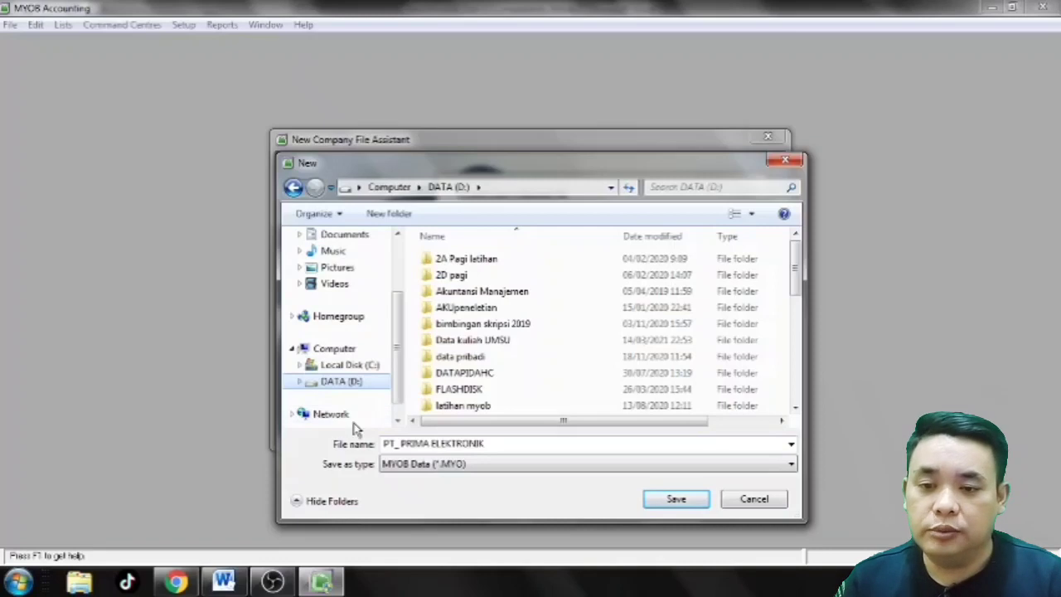
{"action": "left_click", "coordinate": [405, 217]}
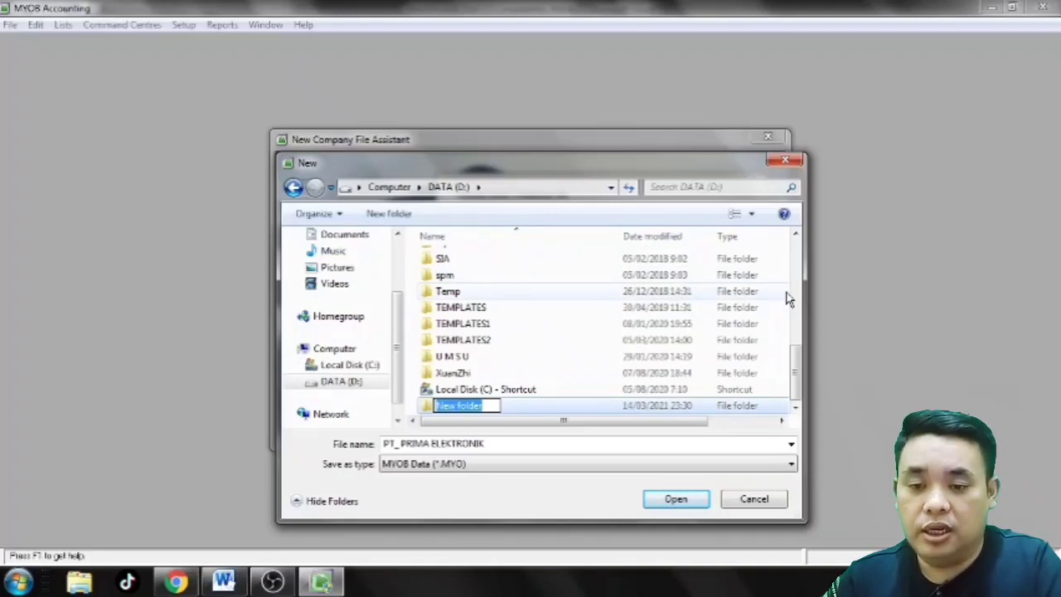
{"action": "type", "text": "KOMPUTER AKUNTANSI"}
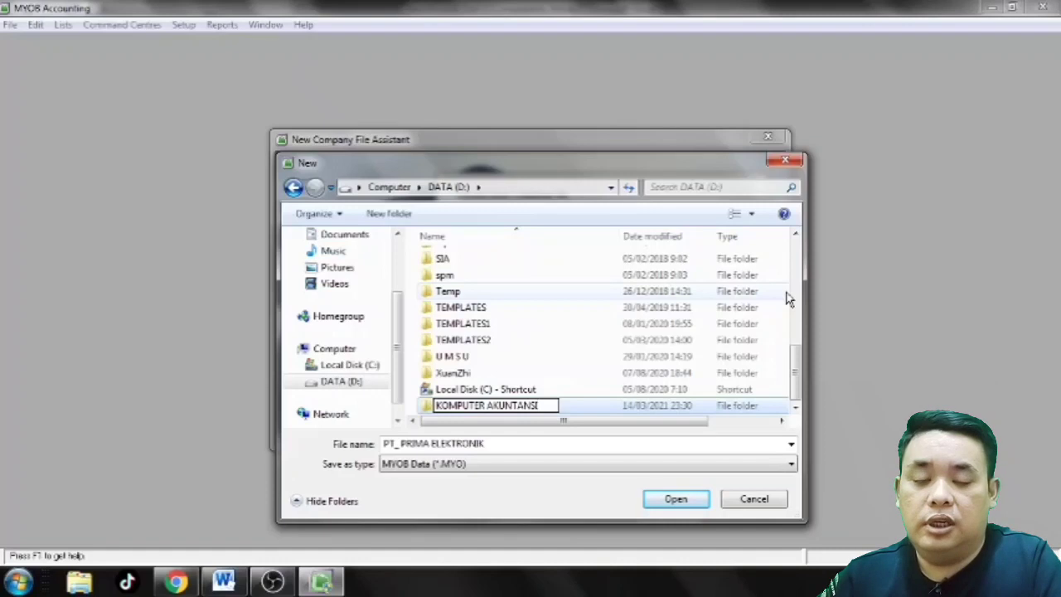
{"action": "type", "text": " 2021"}
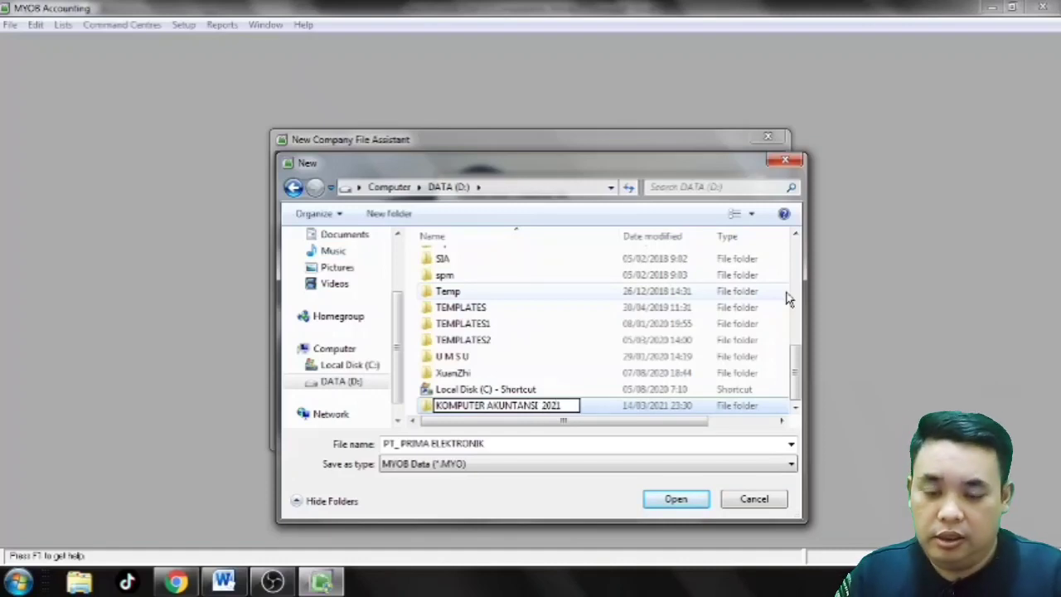
{"action": "key", "text": "Return"}
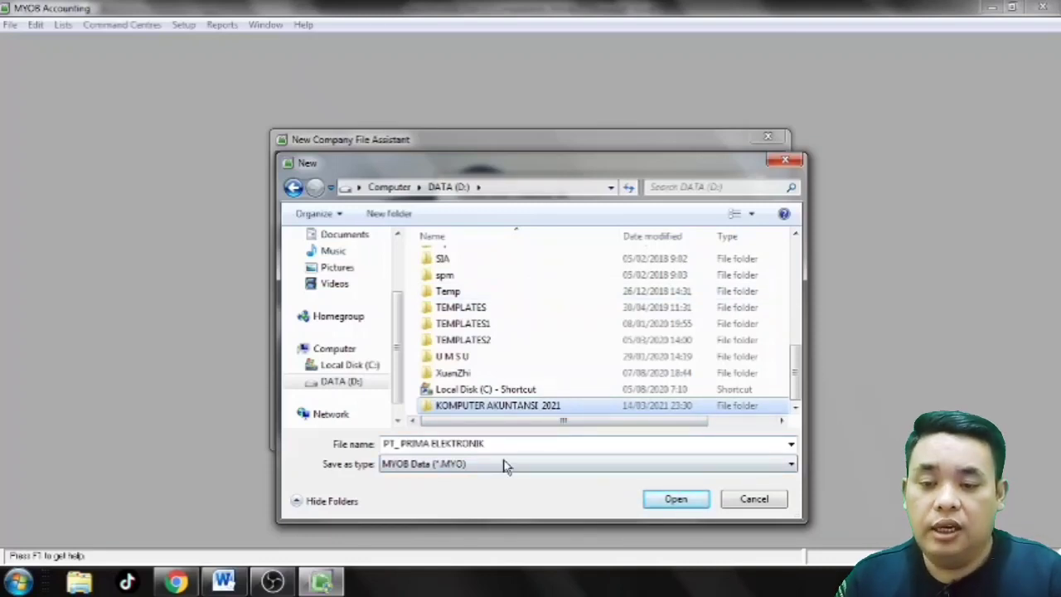
{"action": "left_click", "coordinate": [676, 500]}
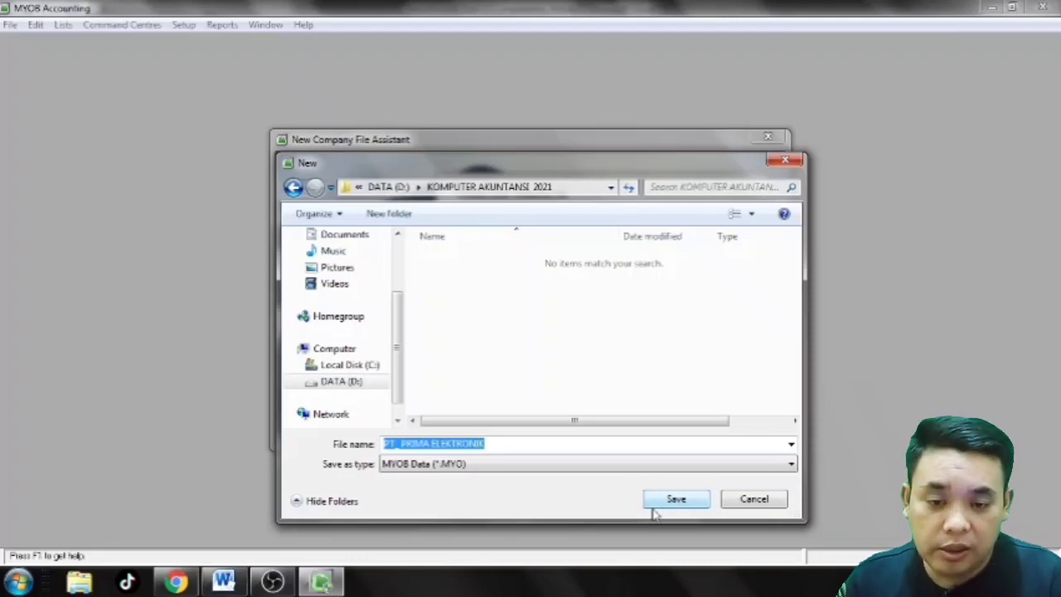
{"action": "left_click", "coordinate": [657, 503]}
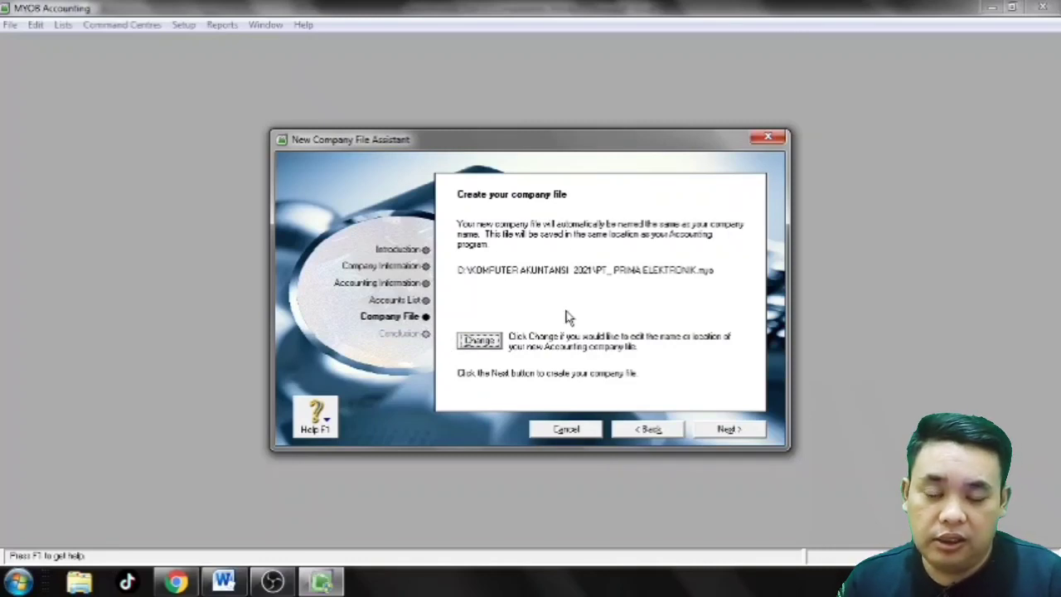
- Create the company file, open its Command Centre and reposition that window near the middle of the workspace
{"action": "left_click", "coordinate": [727, 431]}
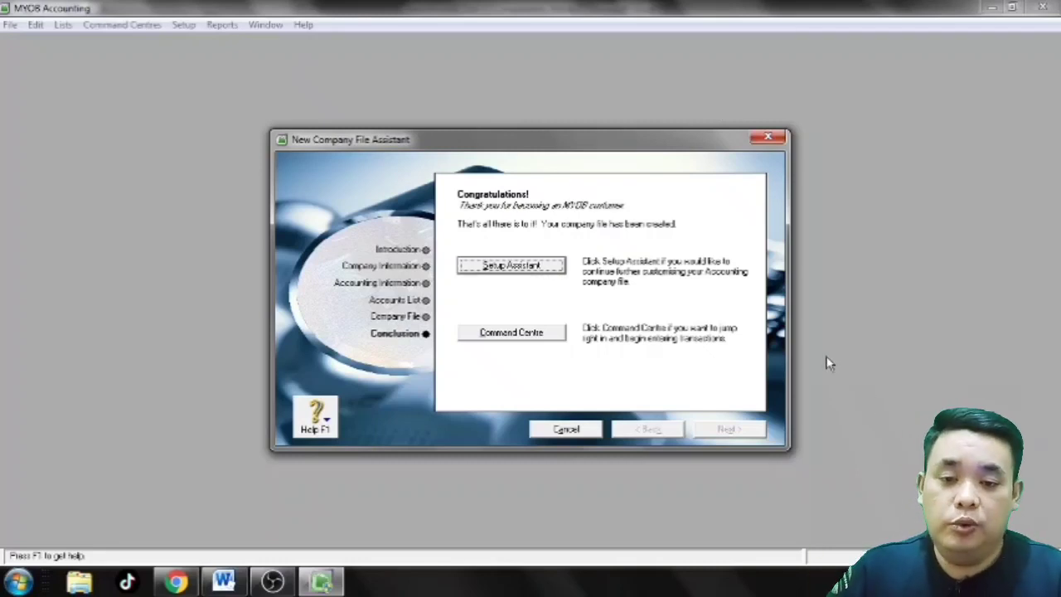
{"action": "left_click", "coordinate": [514, 334]}
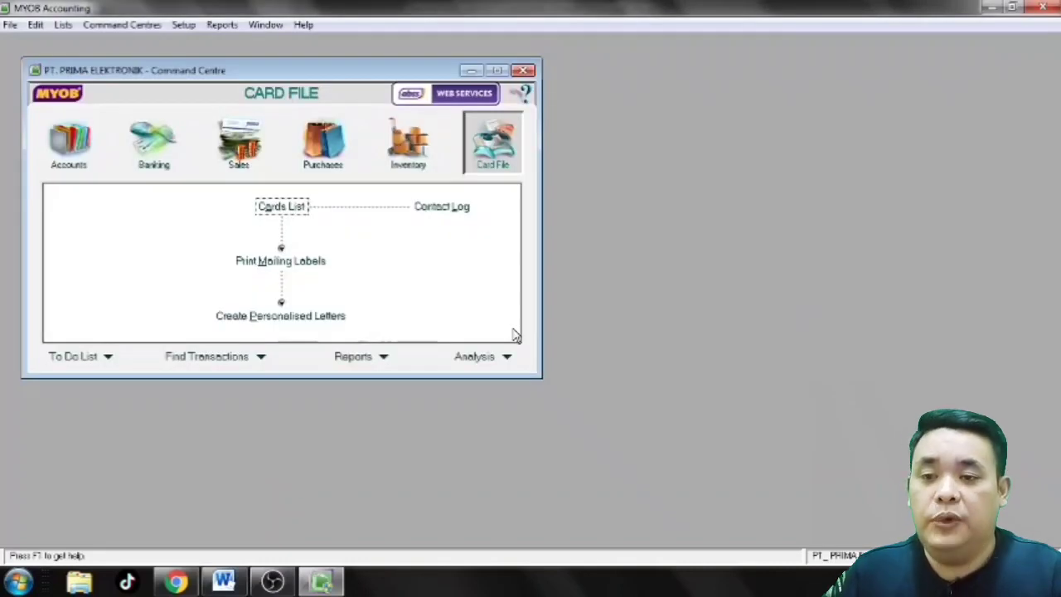
{"action": "left_click_drag", "start_coordinate": [340, 71], "coordinate": [582, 119]}
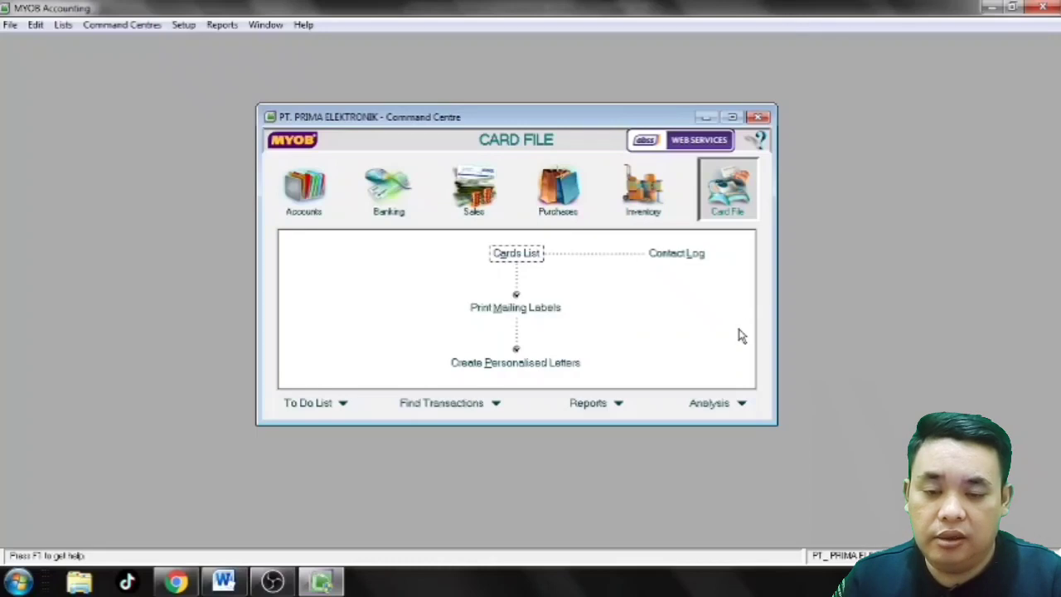
- Look over the Command Centre's report categories, the balance sheet analysis and the To Do List options
{"action": "left_click", "coordinate": [617, 403]}
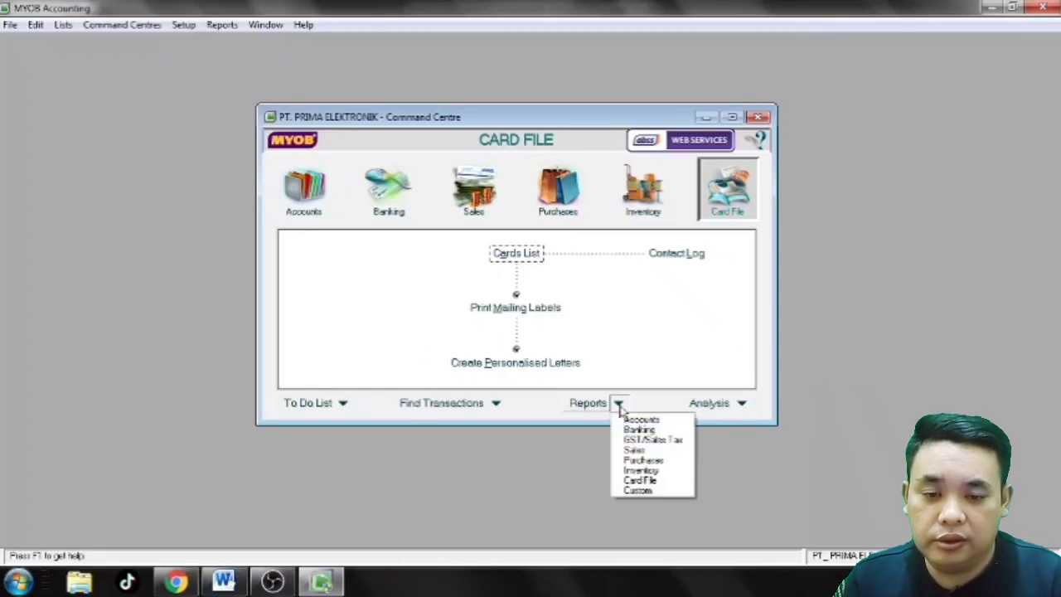
{"action": "left_click", "coordinate": [710, 408]}
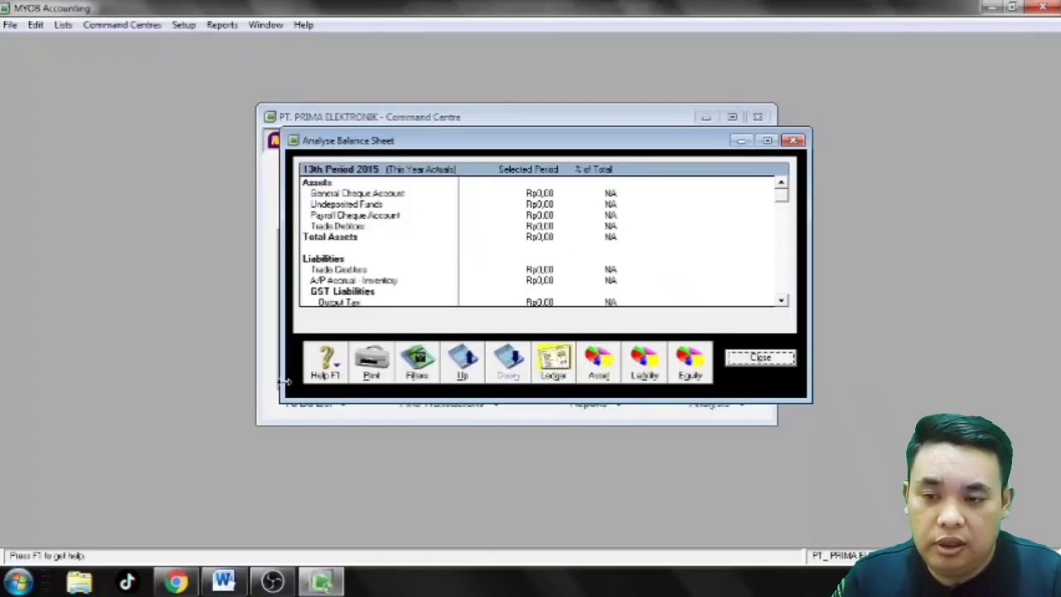
{"action": "left_click", "coordinate": [754, 358]}
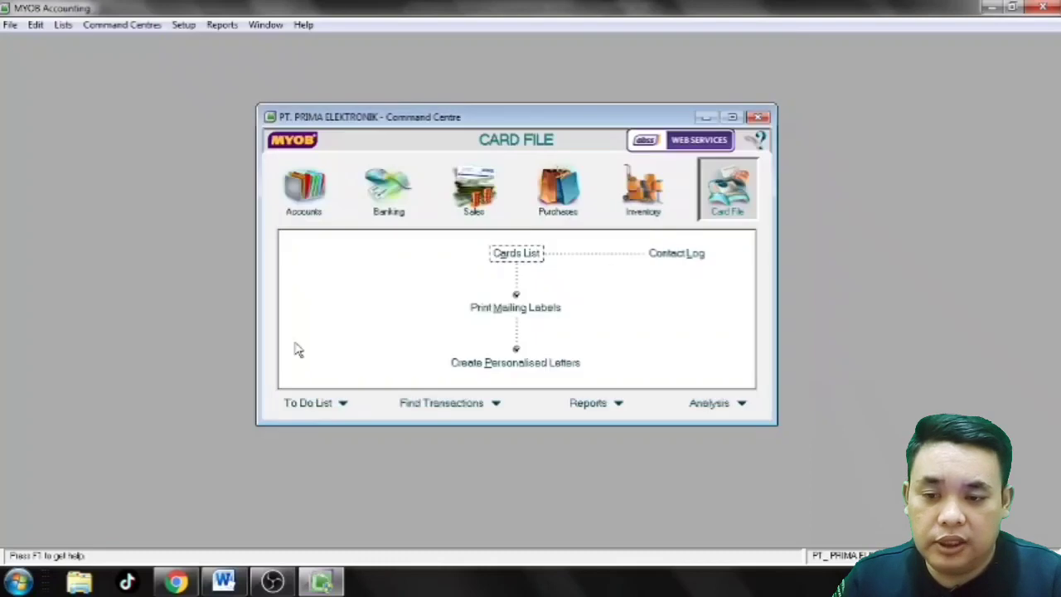
{"action": "left_click", "coordinate": [341, 403]}
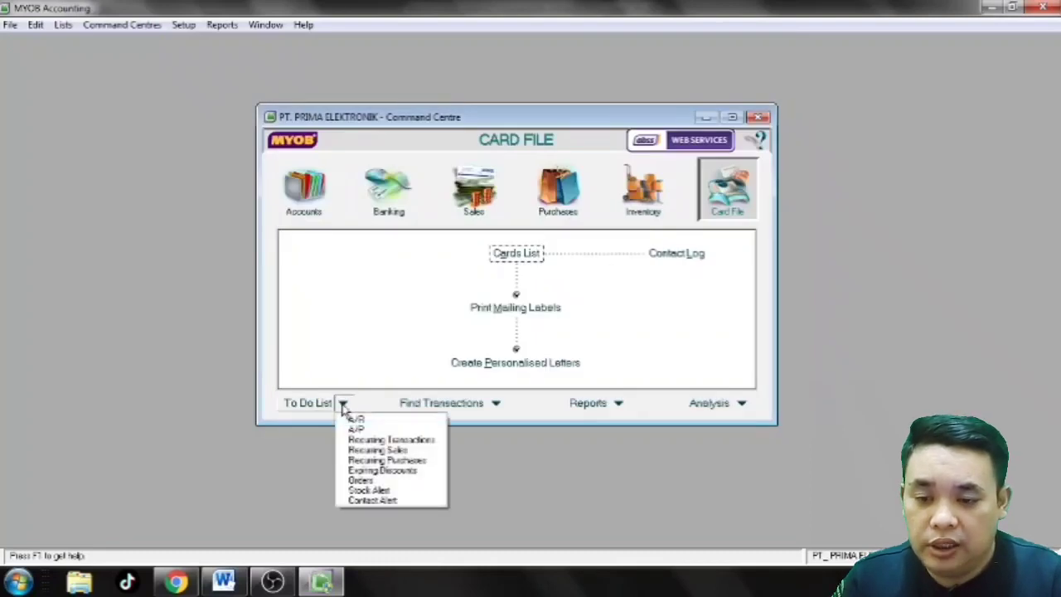
{"action": "left_click", "coordinate": [546, 453]}
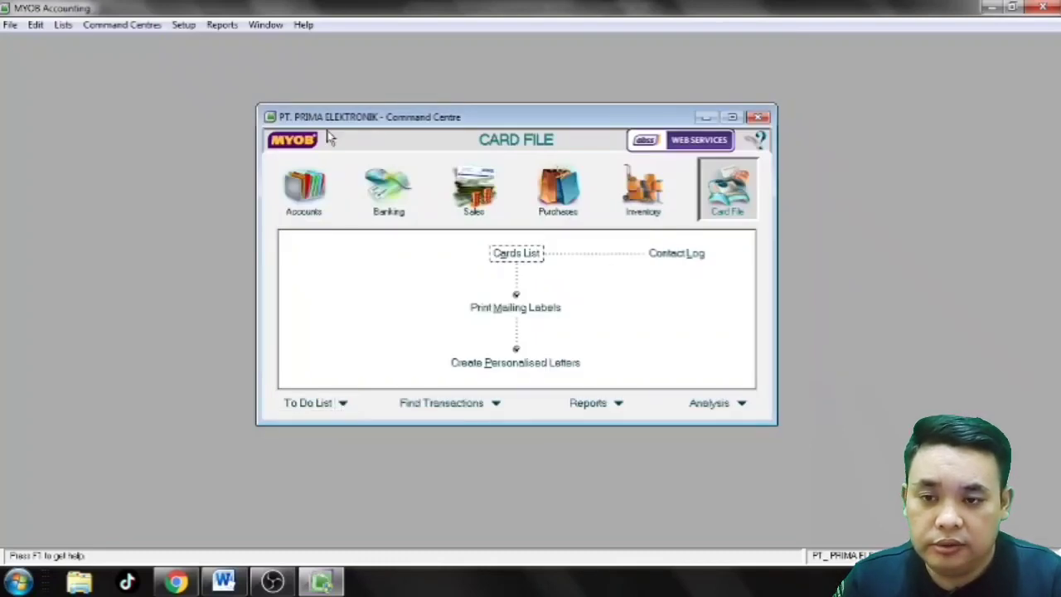
- Review the company file overview in the Accounts centre's Company Data Auditor and look over the available analysis types
{"action": "left_click", "coordinate": [313, 189]}
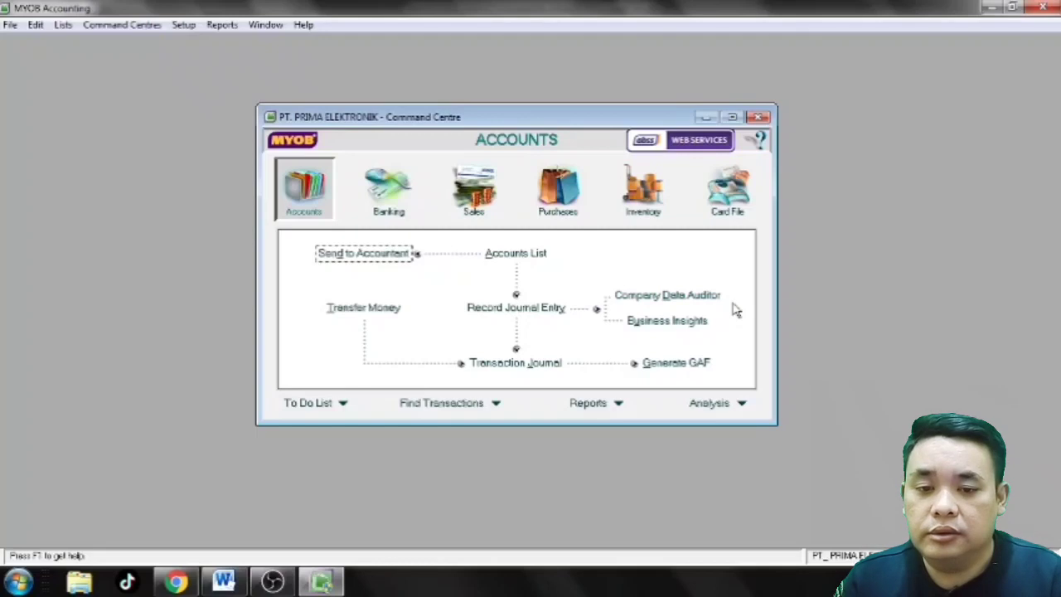
{"action": "left_click", "coordinate": [706, 297]}
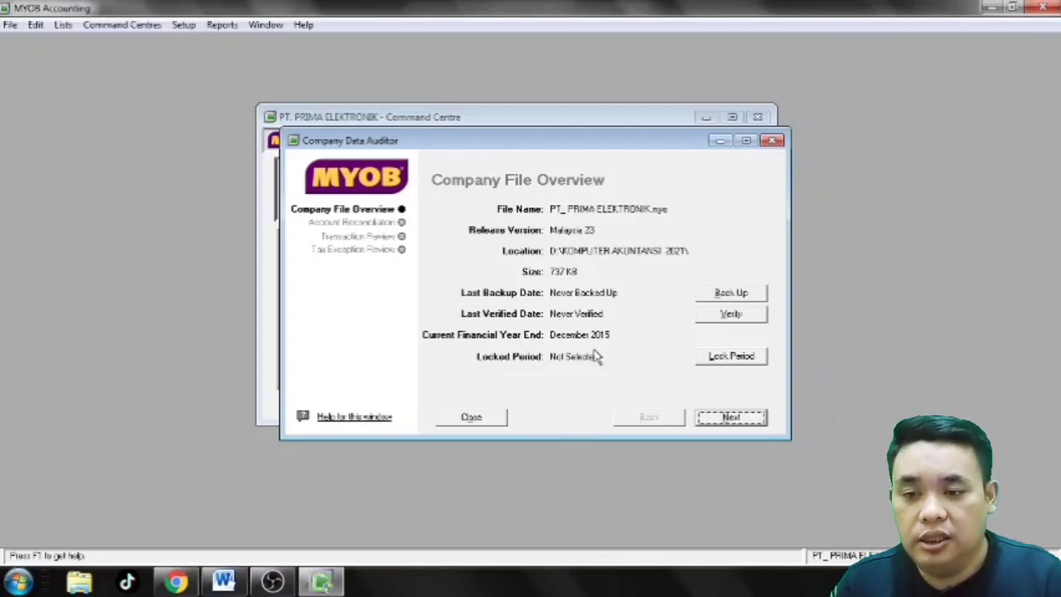
{"action": "left_click", "coordinate": [469, 419]}
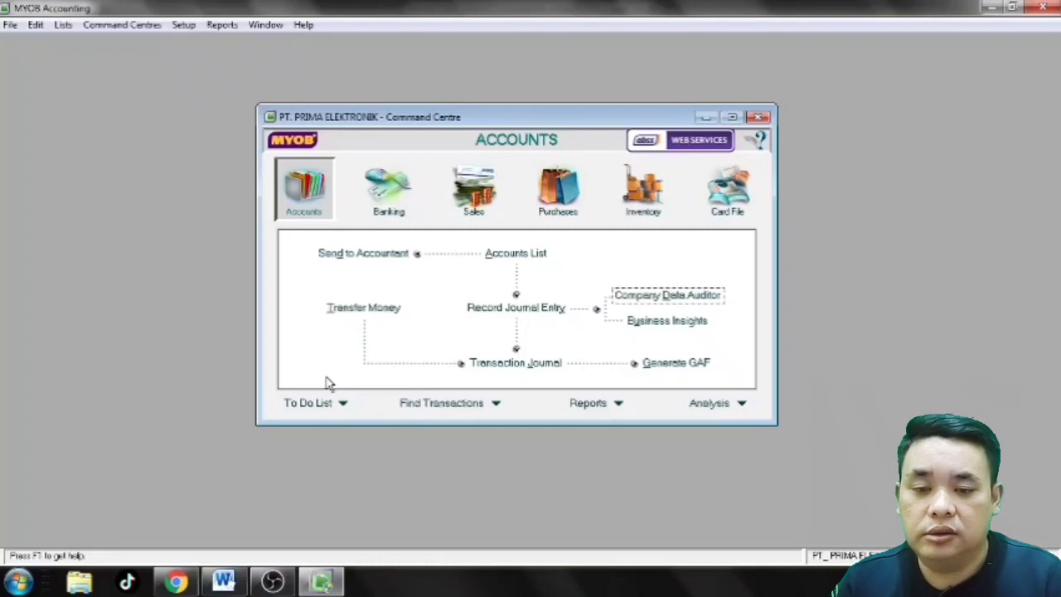
{"action": "left_click", "coordinate": [741, 403]}
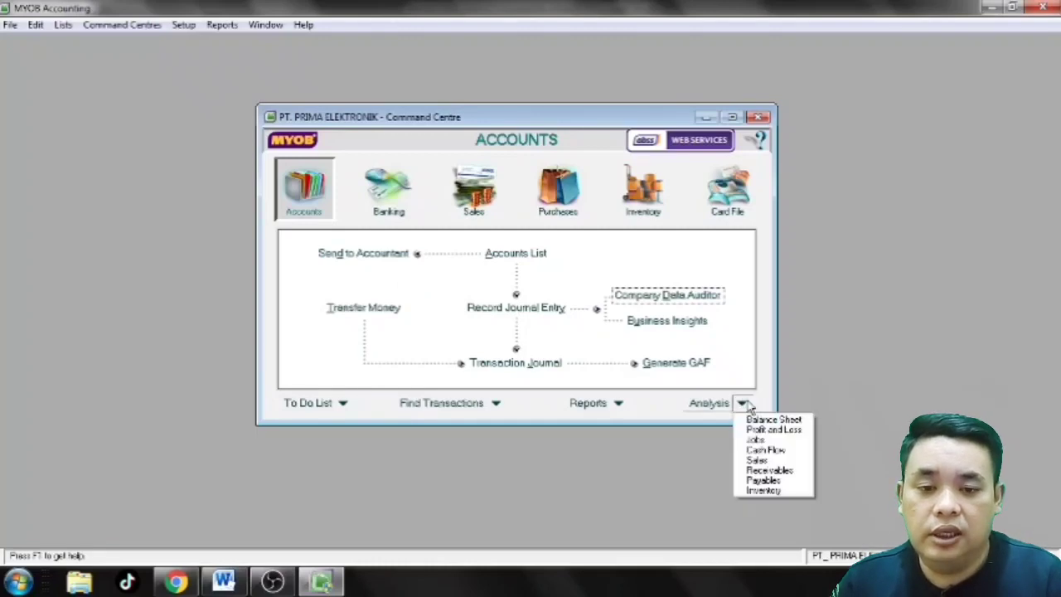
{"action": "left_click", "coordinate": [918, 293]}
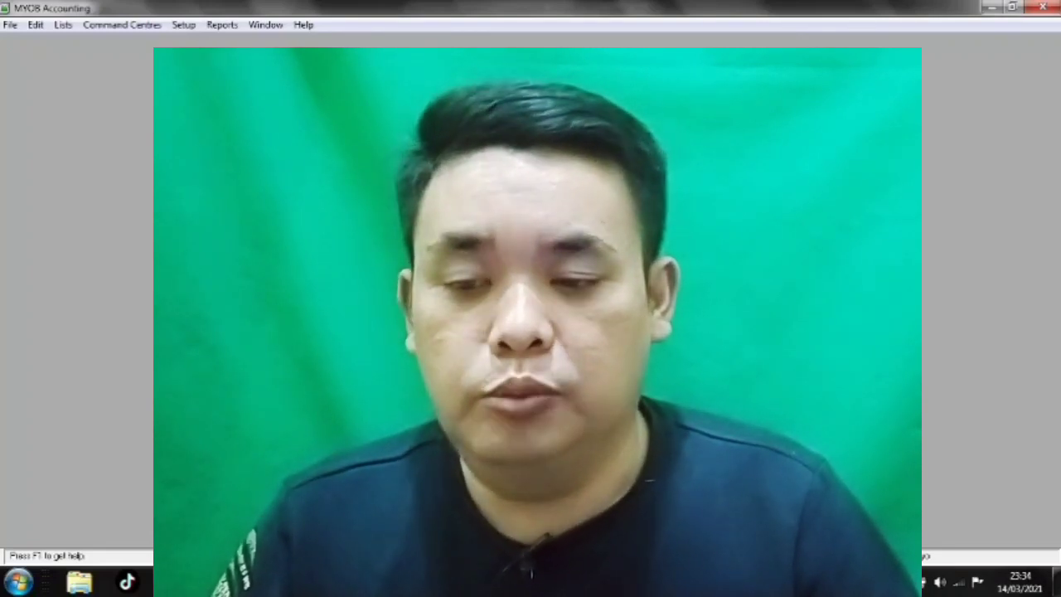
{"action": "key", "text": "alt+Tab"}
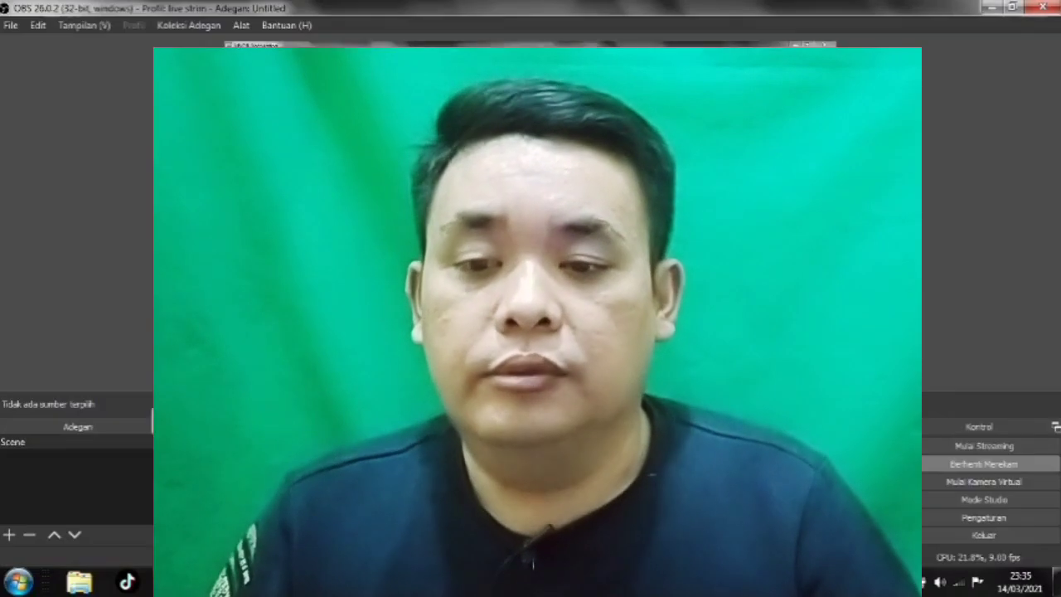